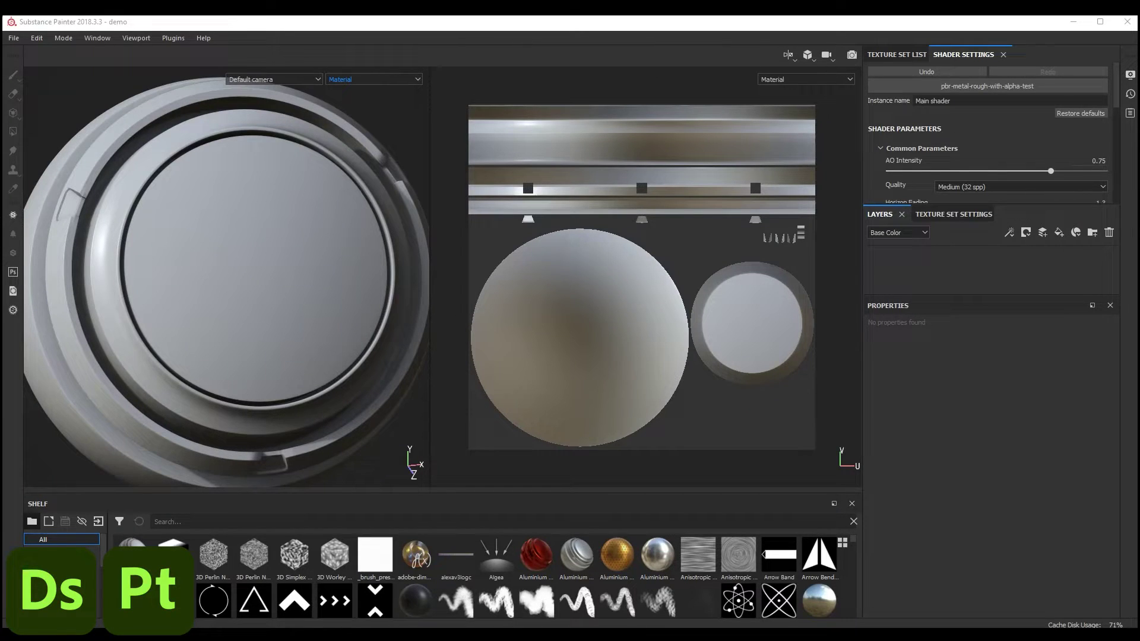
- Import glitter.sbsar as a basematerial into the current session
drag(24, 392, 371, 562)
click(721, 209)
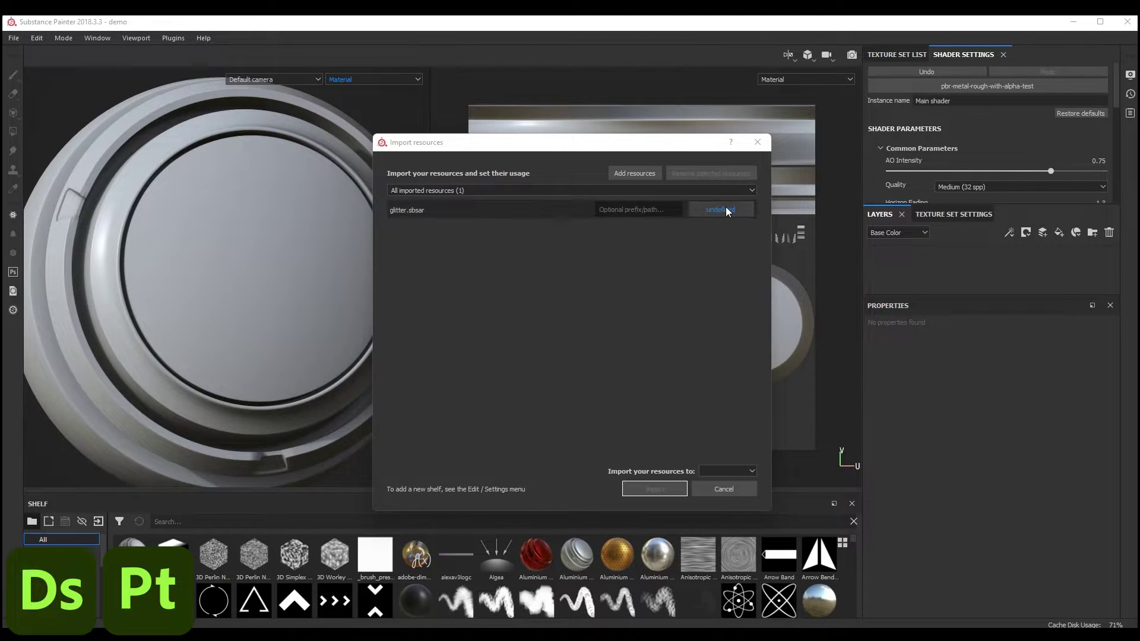
click(760, 225)
click(726, 471)
click(722, 510)
click(646, 490)
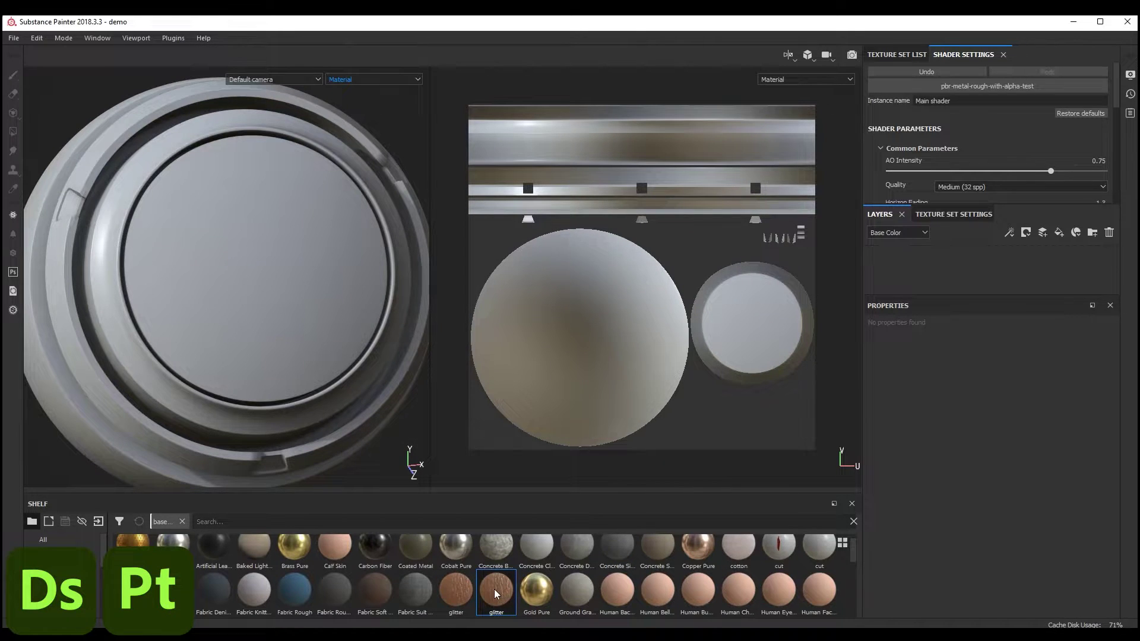
- Add the glitter material as a fill layer over the mesh and confirm the 2048 texture set size
drag(497, 594, 940, 275)
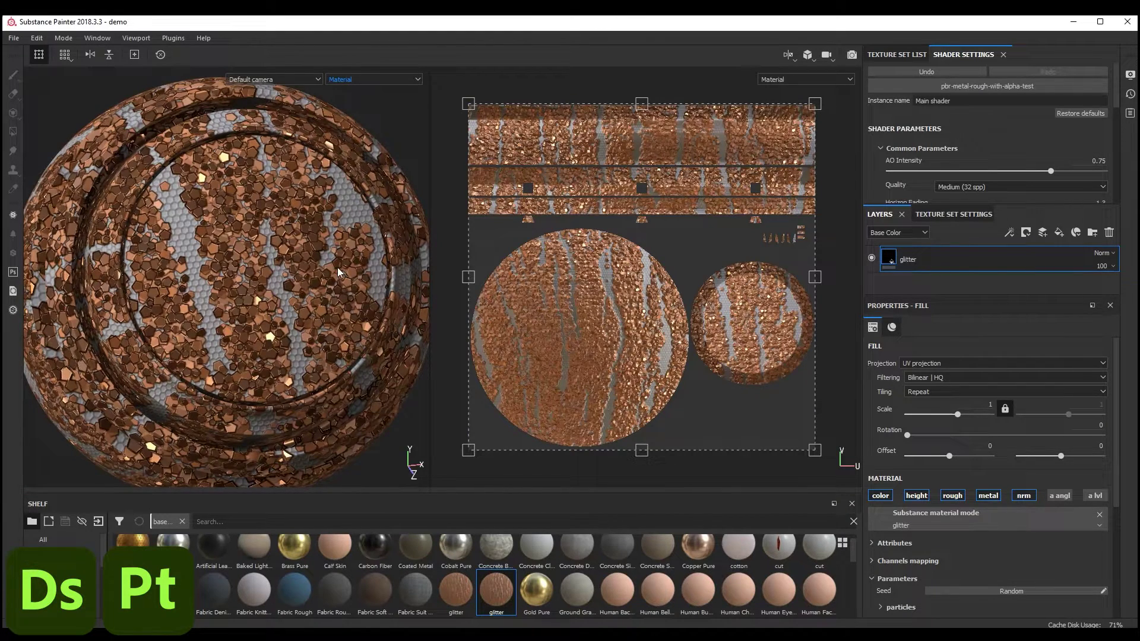
click(935, 214)
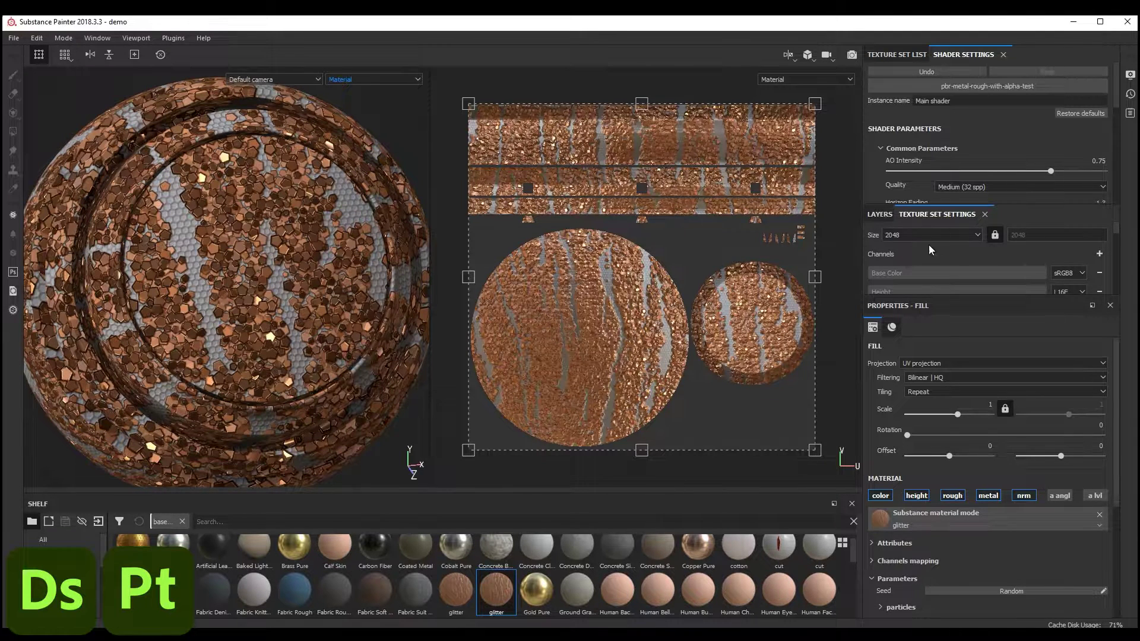
click(881, 215)
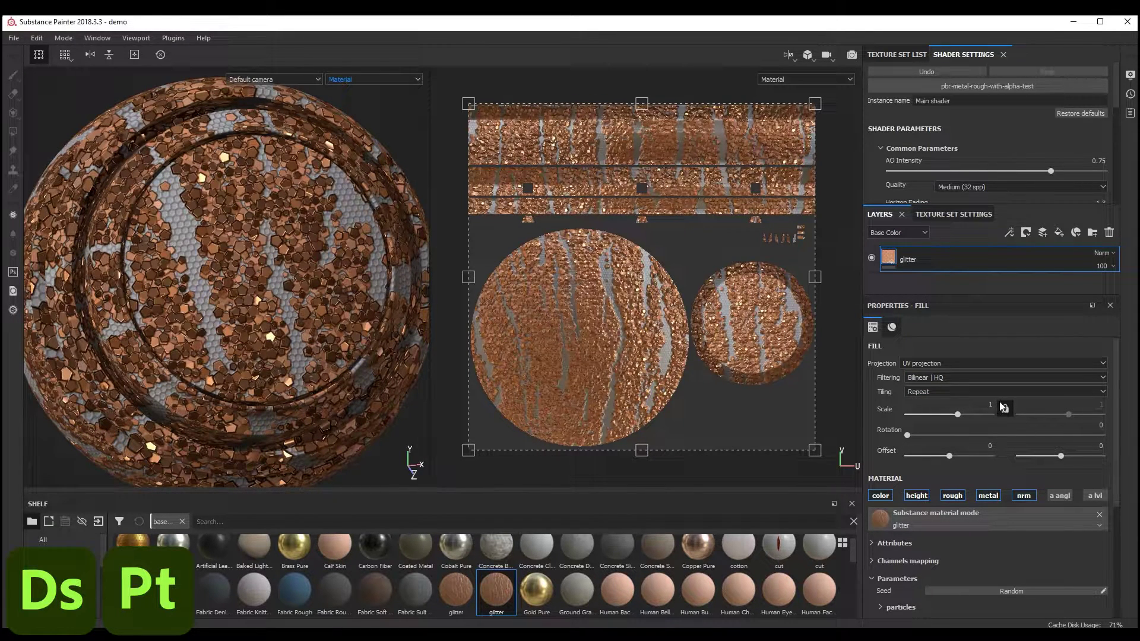
- Disable the glitter fill's height channel and inspect its normal parameter group
click(920, 497)
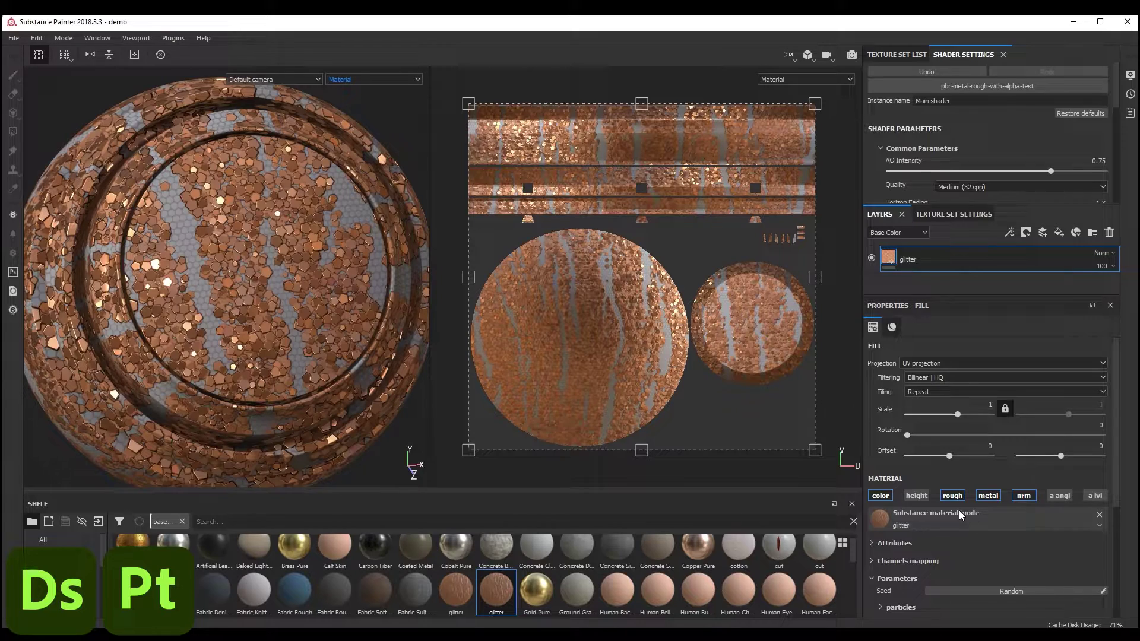
scroll(961, 515, down, 4)
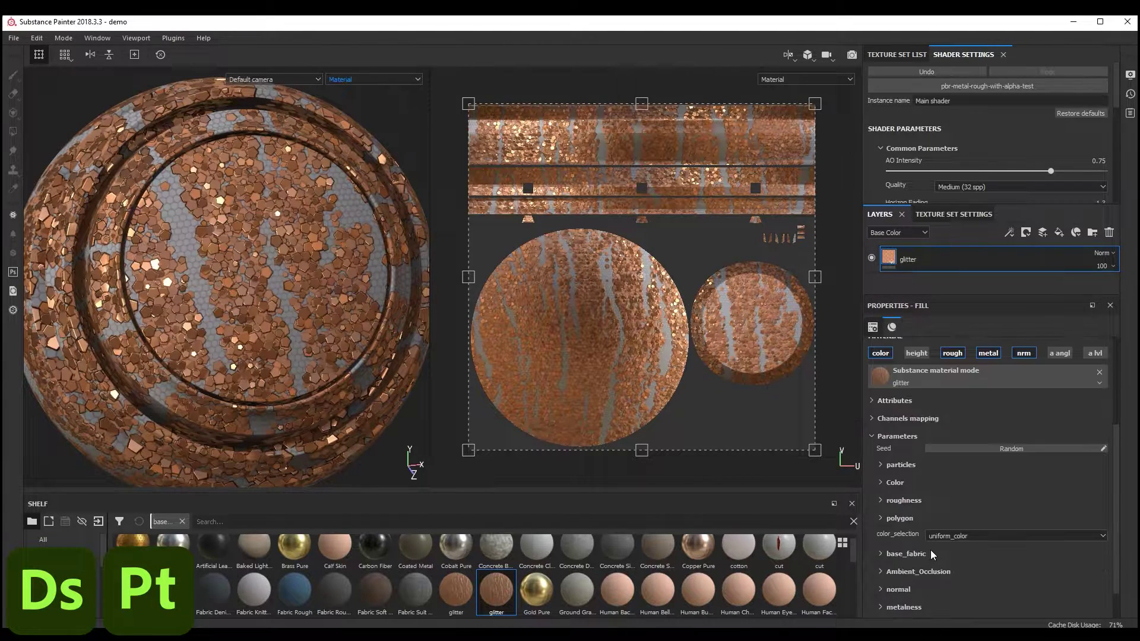
scroll(931, 550, down, 1)
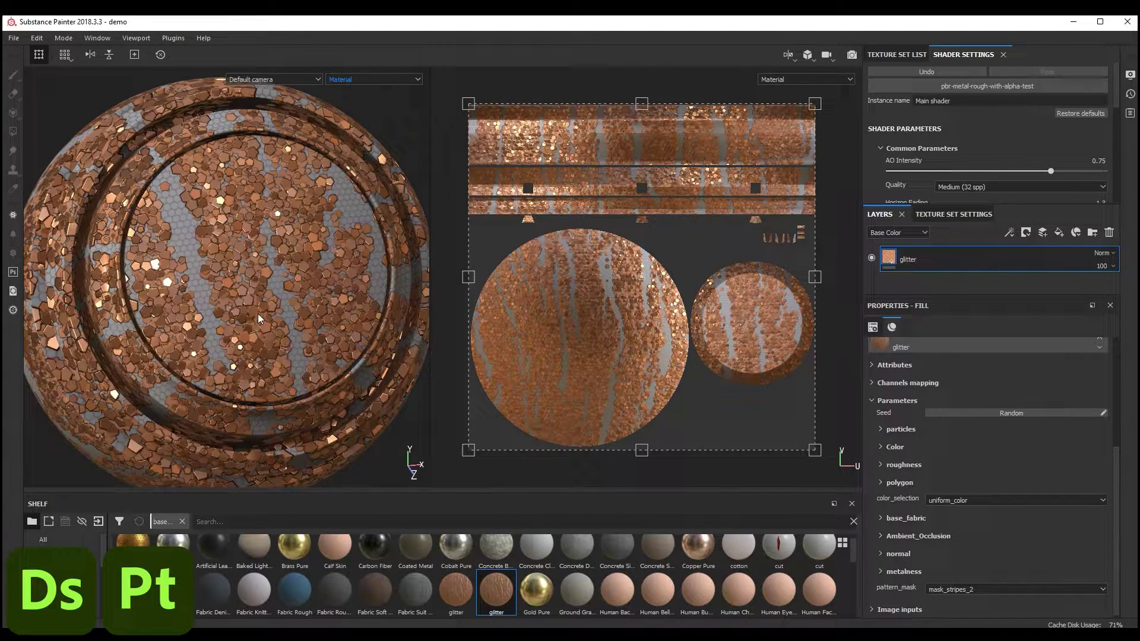
alt+drag(258, 314, 285, 316)
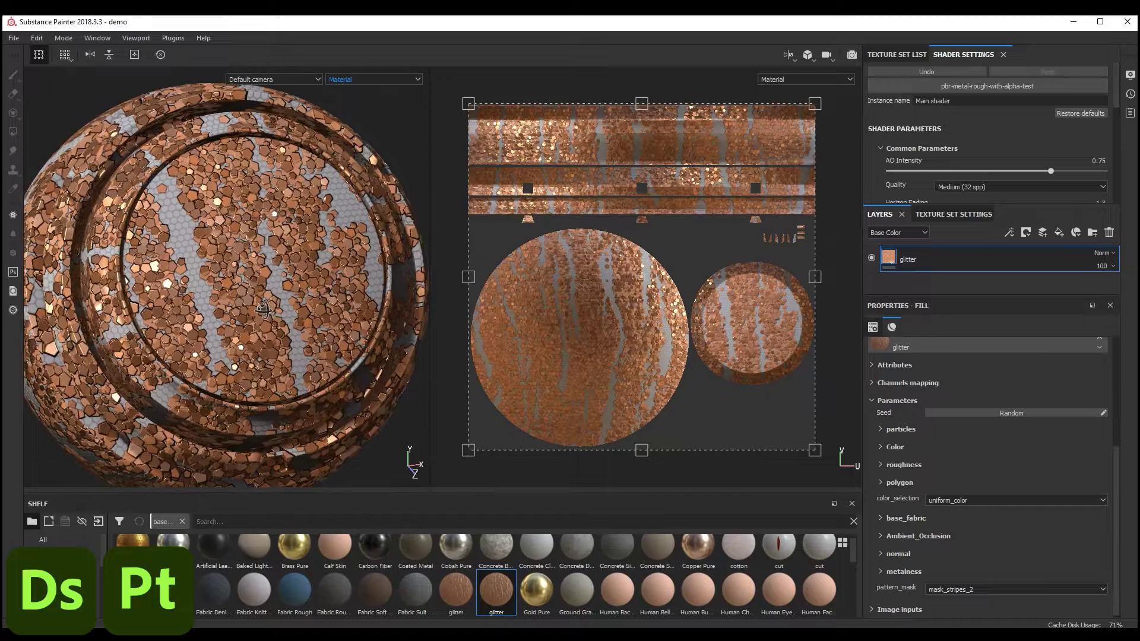
click(881, 554)
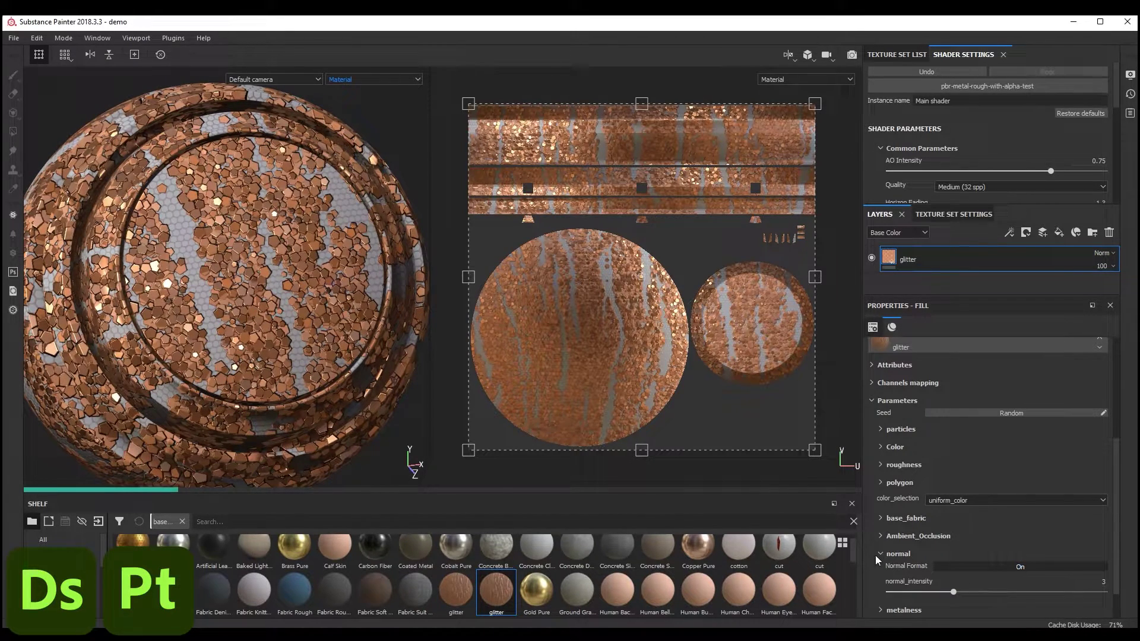
click(880, 555)
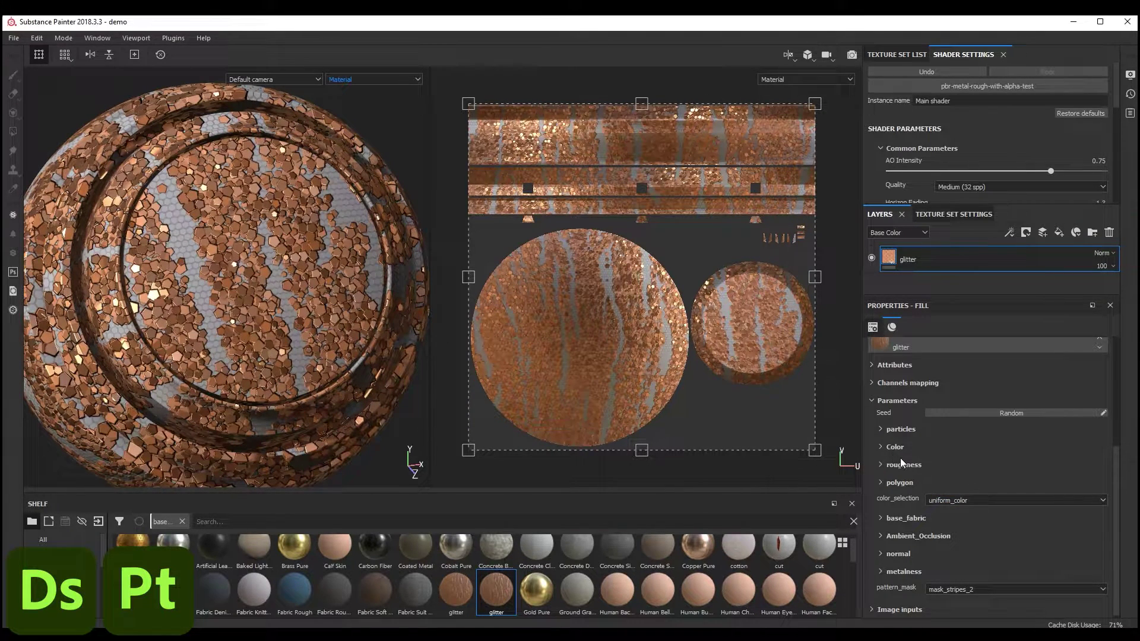
- Set the glitter's base_fabric color_base_net to a saturated dark red
scroll(903, 464, down, 1)
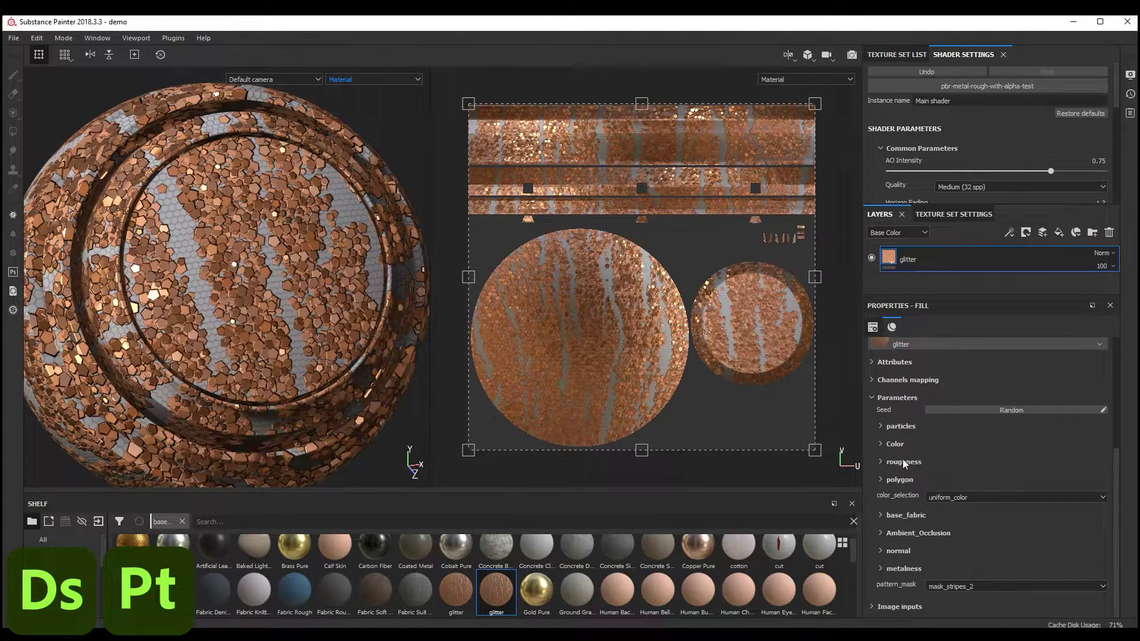
click(883, 515)
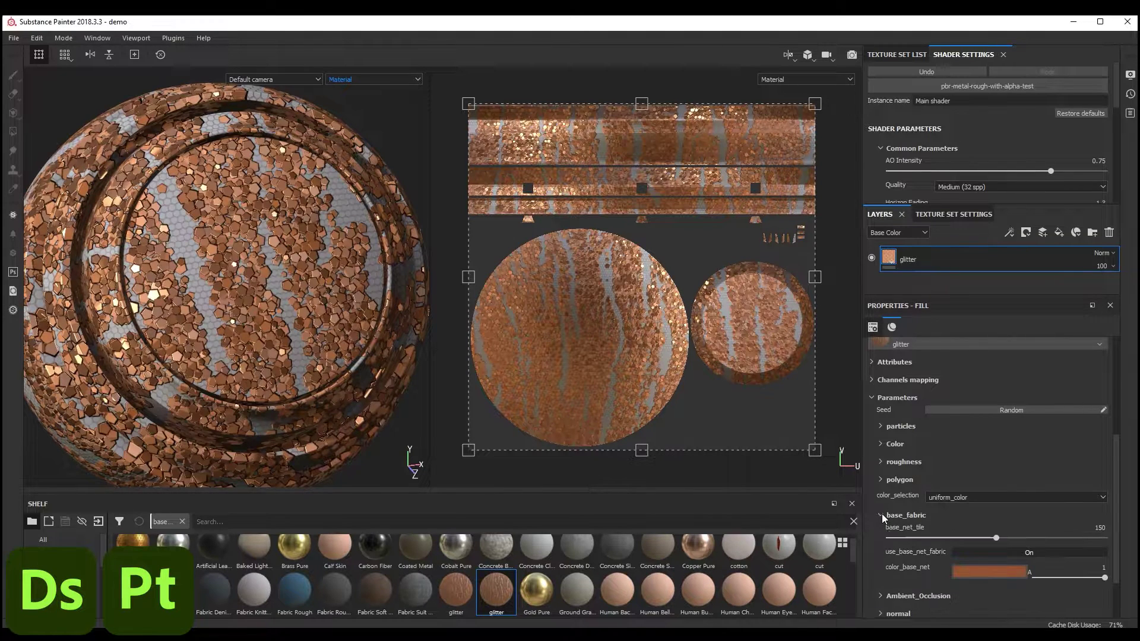
click(977, 553)
click(993, 572)
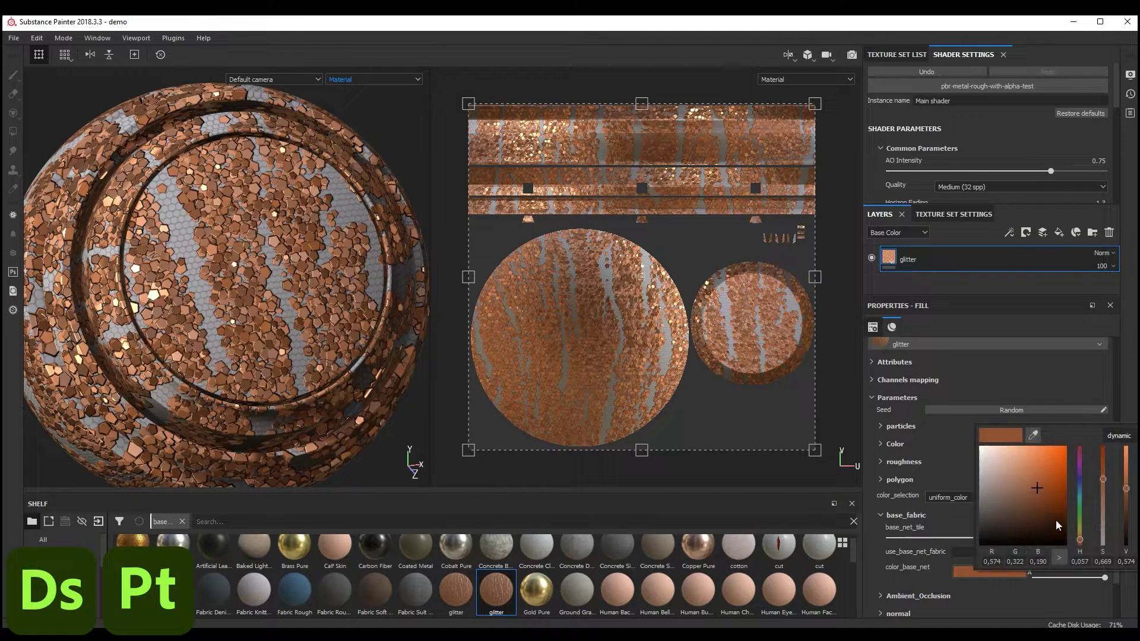
click(1081, 542)
drag(1045, 484, 1073, 478)
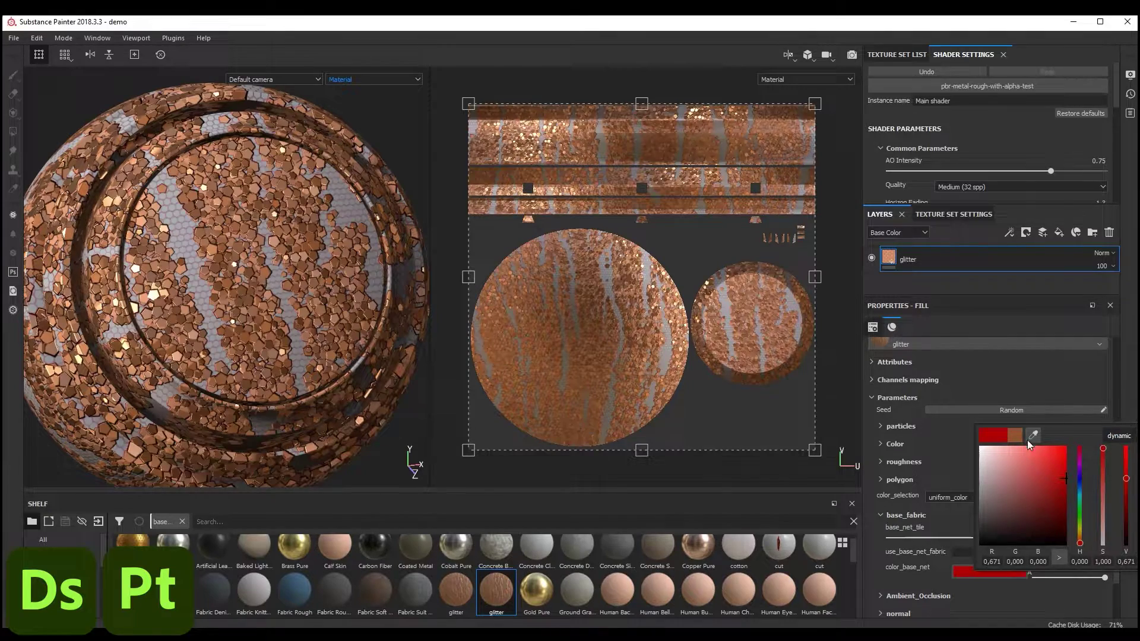
click(964, 550)
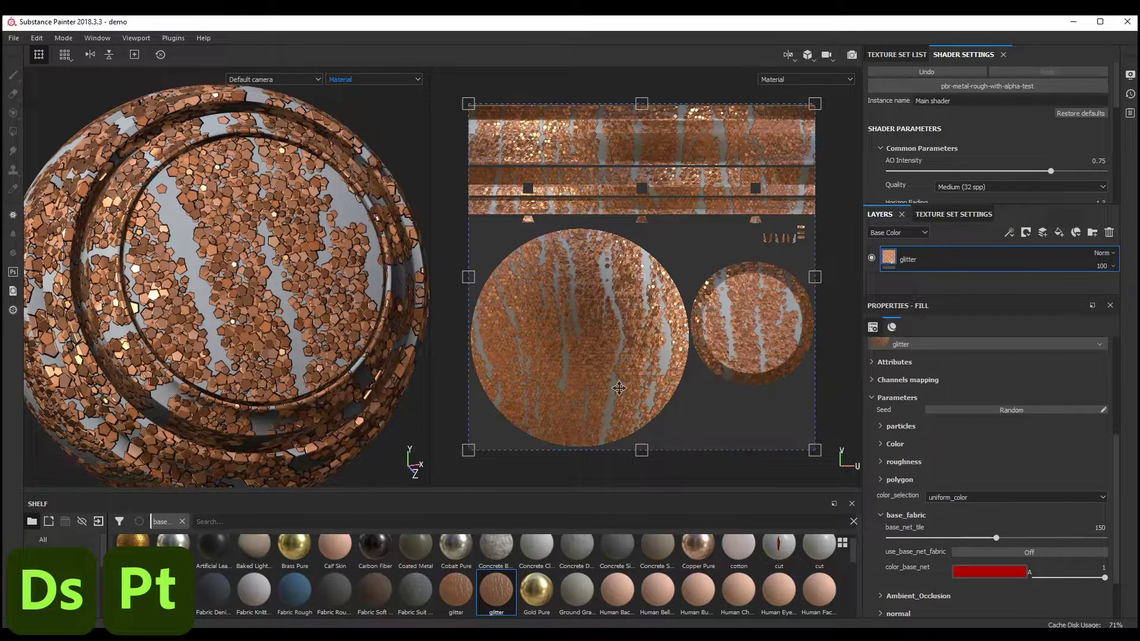
- Set particle Scale to 3.5, particles_amount to 169 and Scale Random to 0
scroll(962, 510, up, 3)
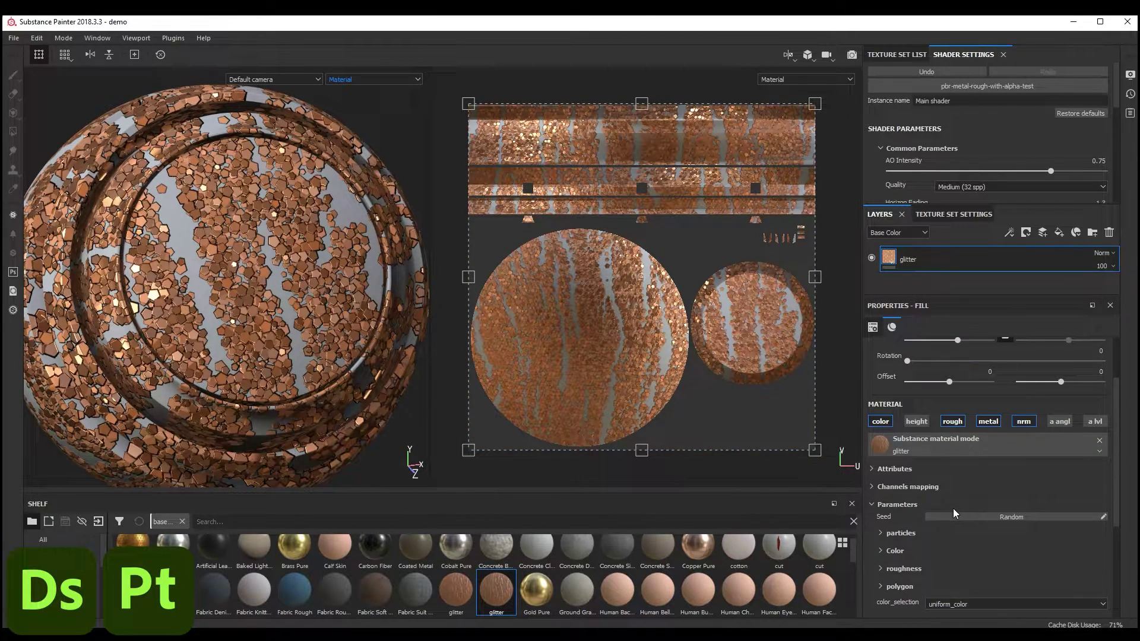
scroll(954, 510, down, 2)
click(882, 462)
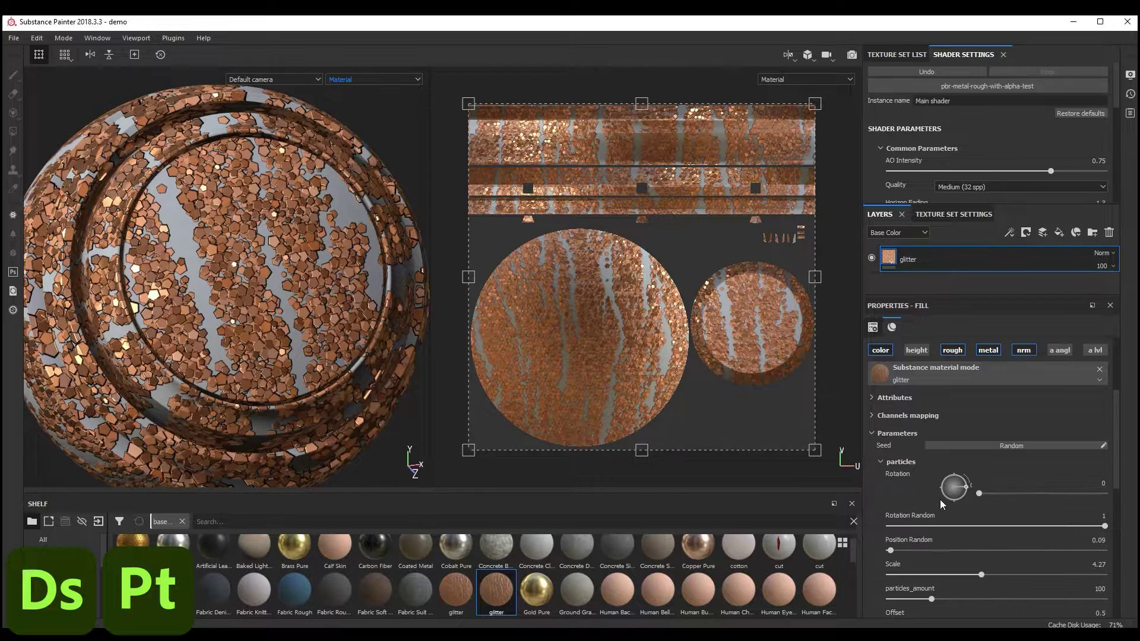
scroll(962, 514, down, 2)
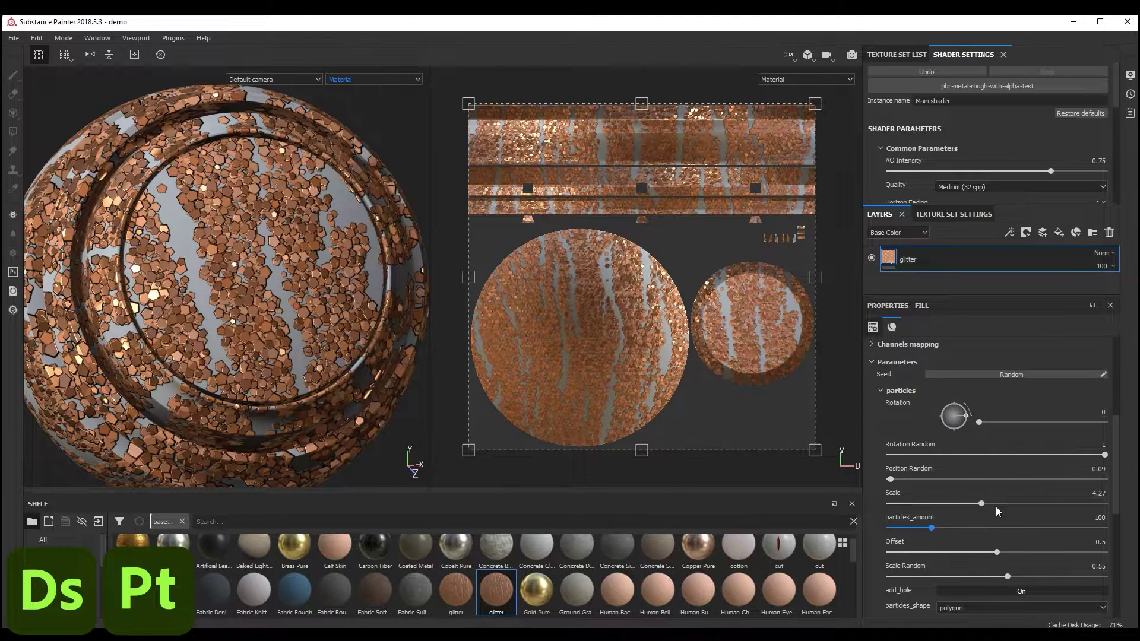
click(1072, 496)
text(3.5)
key(Return)
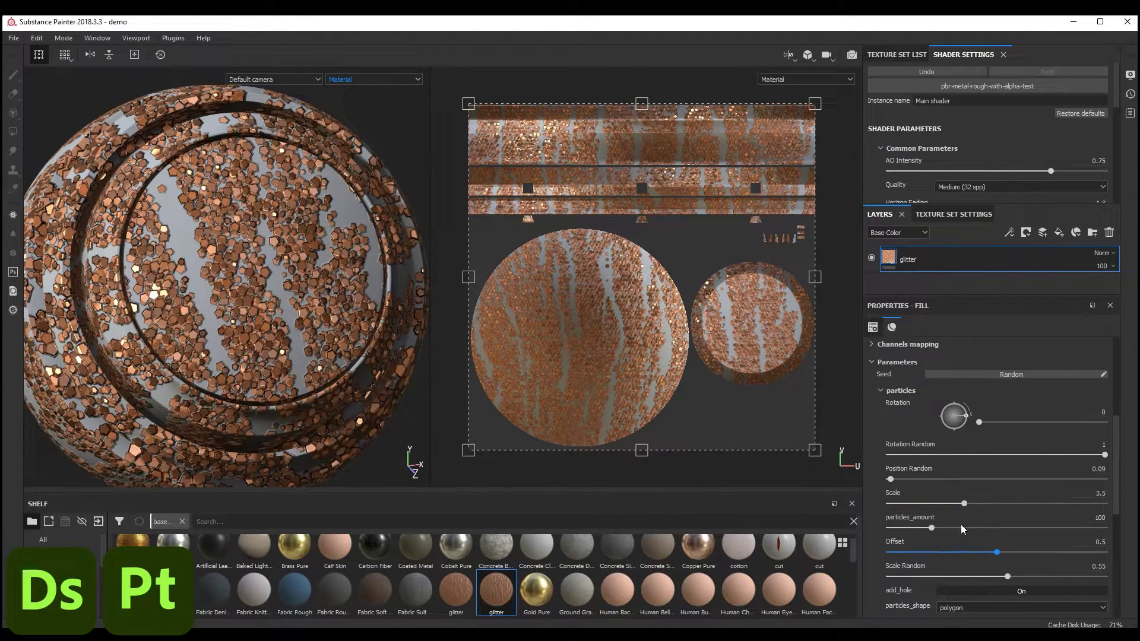
click(962, 528)
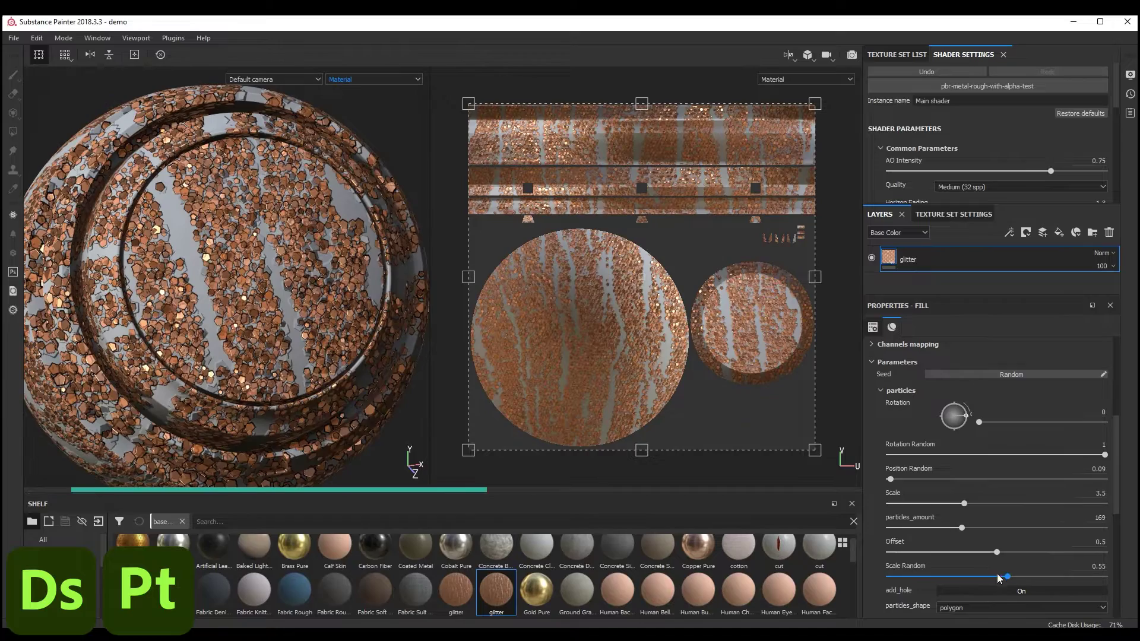
drag(1007, 576, 883, 576)
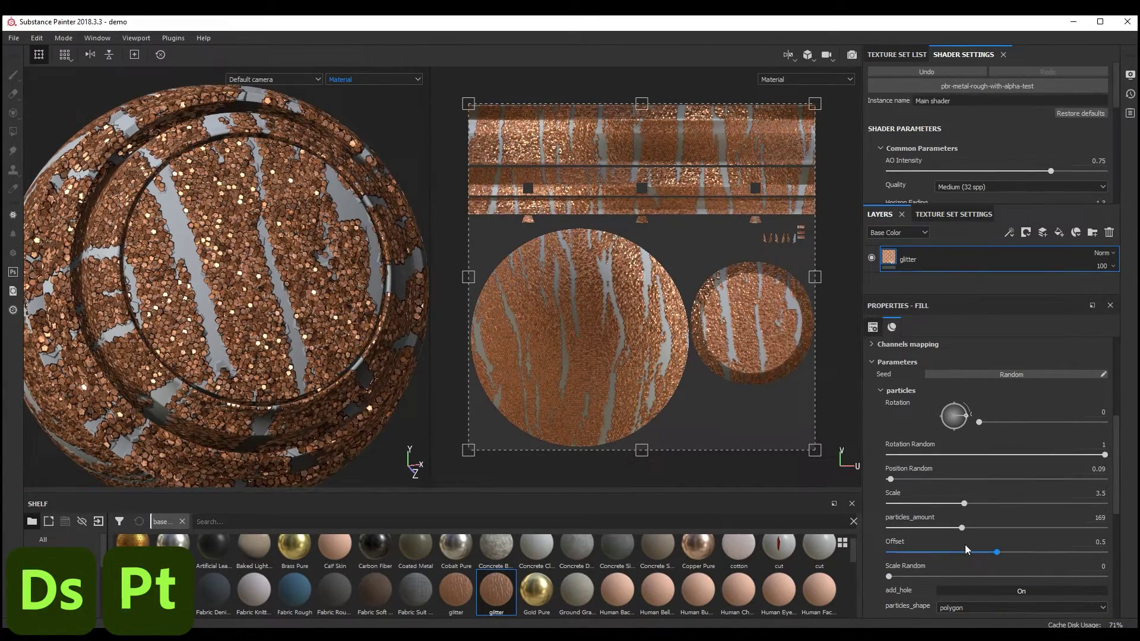
- Switch to a single particle layer and lower particles_amount to 140
scroll(951, 541, down, 2)
click(983, 552)
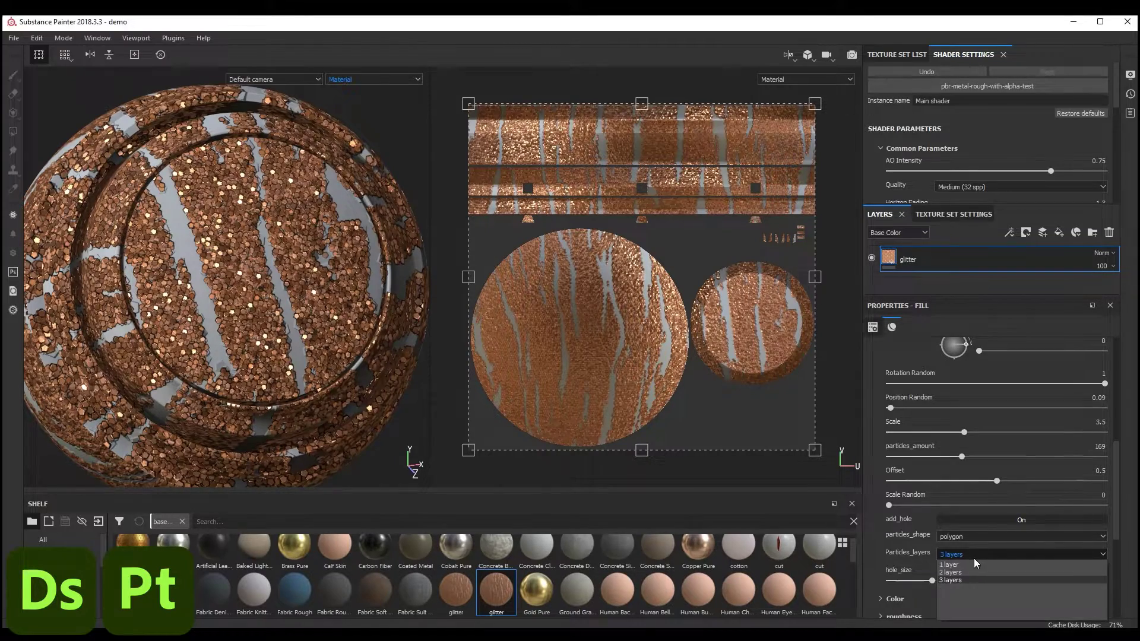
click(964, 565)
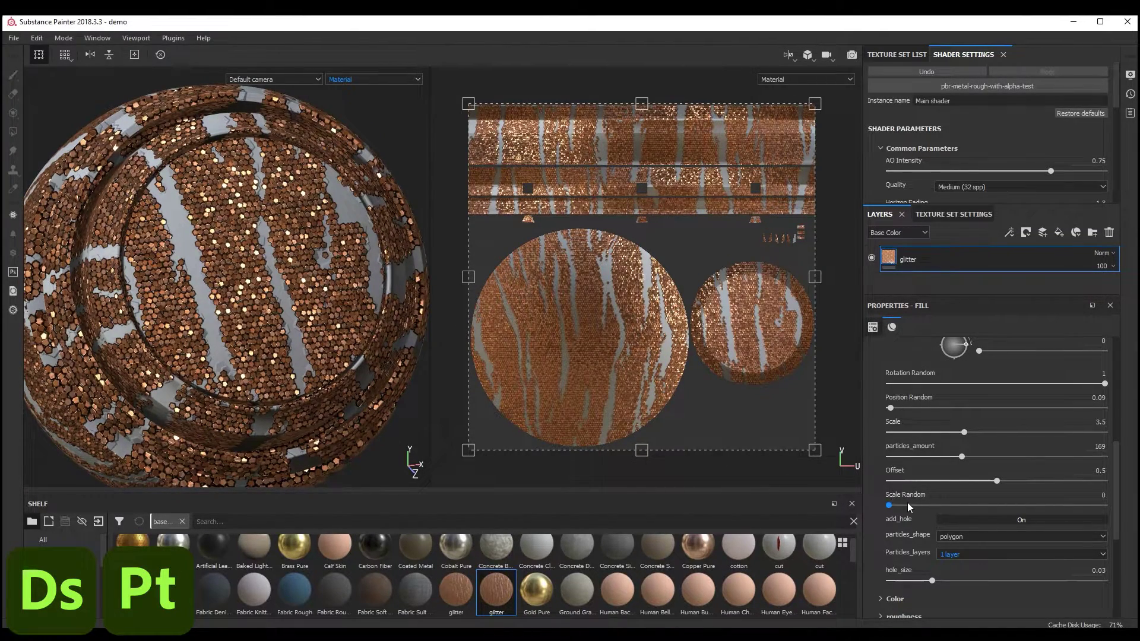
alt+drag(322, 305, 315, 306)
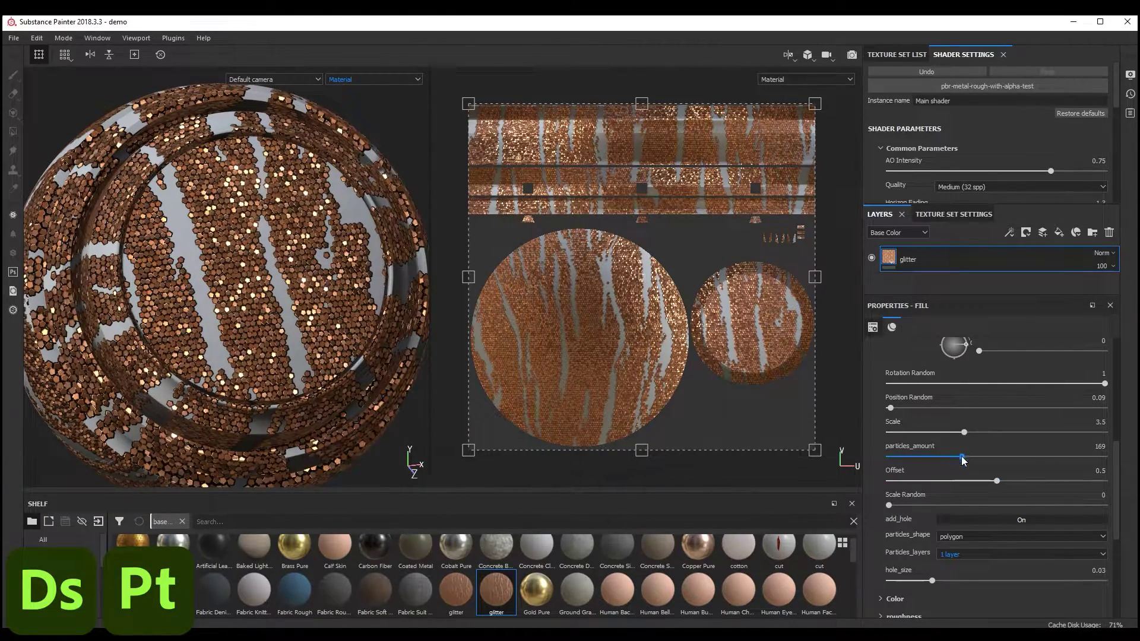
drag(960, 454, 948, 456)
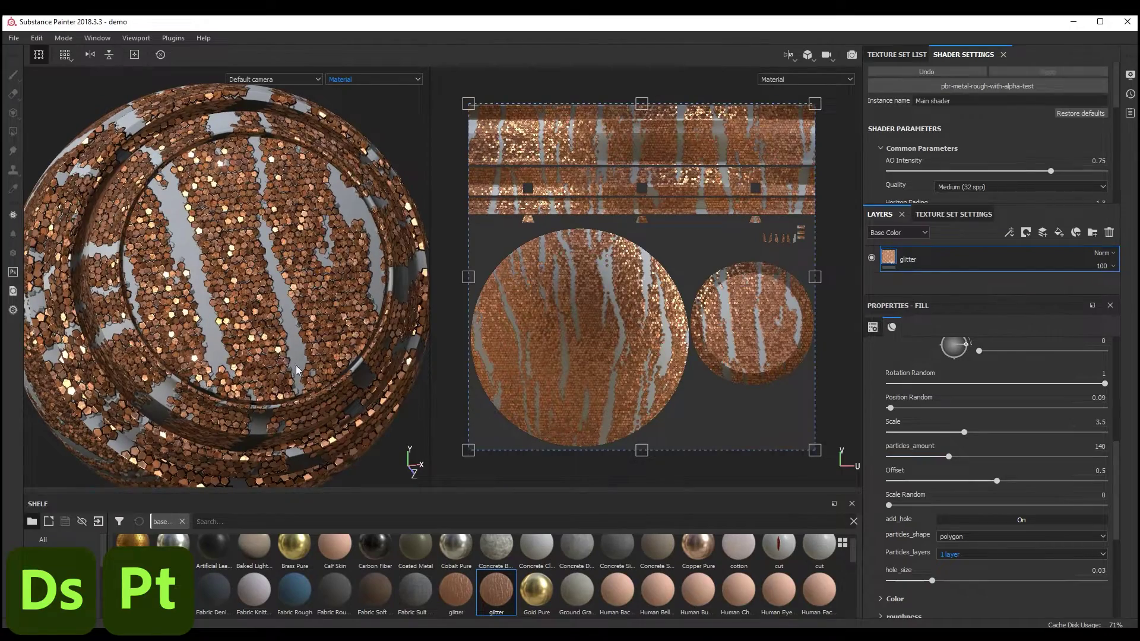
alt+drag(275, 347, 267, 356)
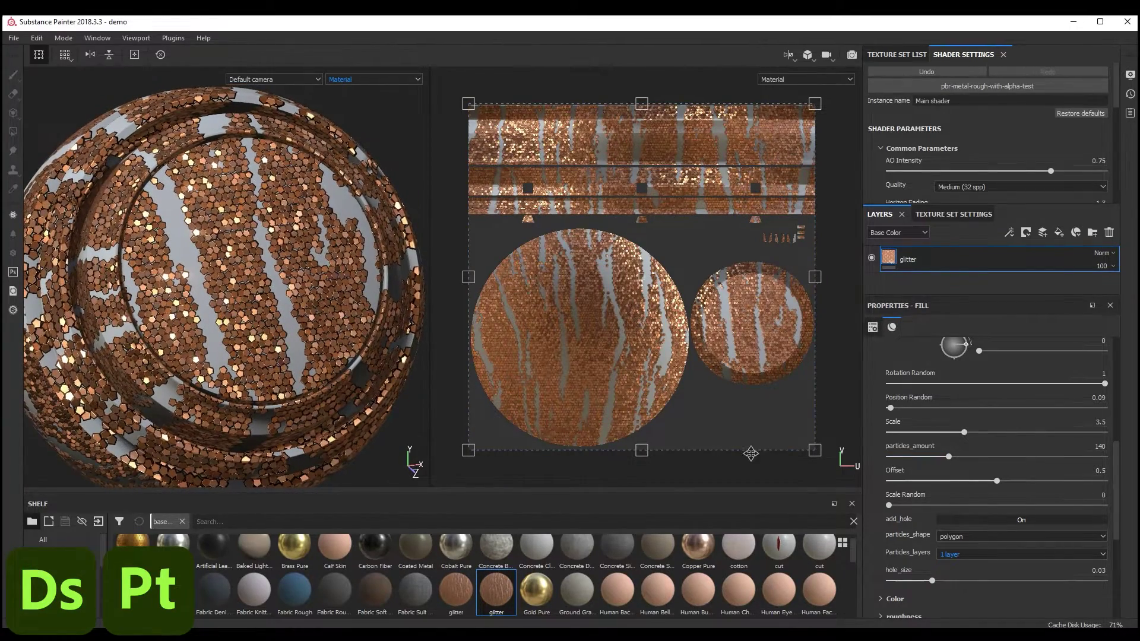
- Make the glitter uniform_color dark red and raise Color Random luminance to 0.2
scroll(915, 567, down, 2)
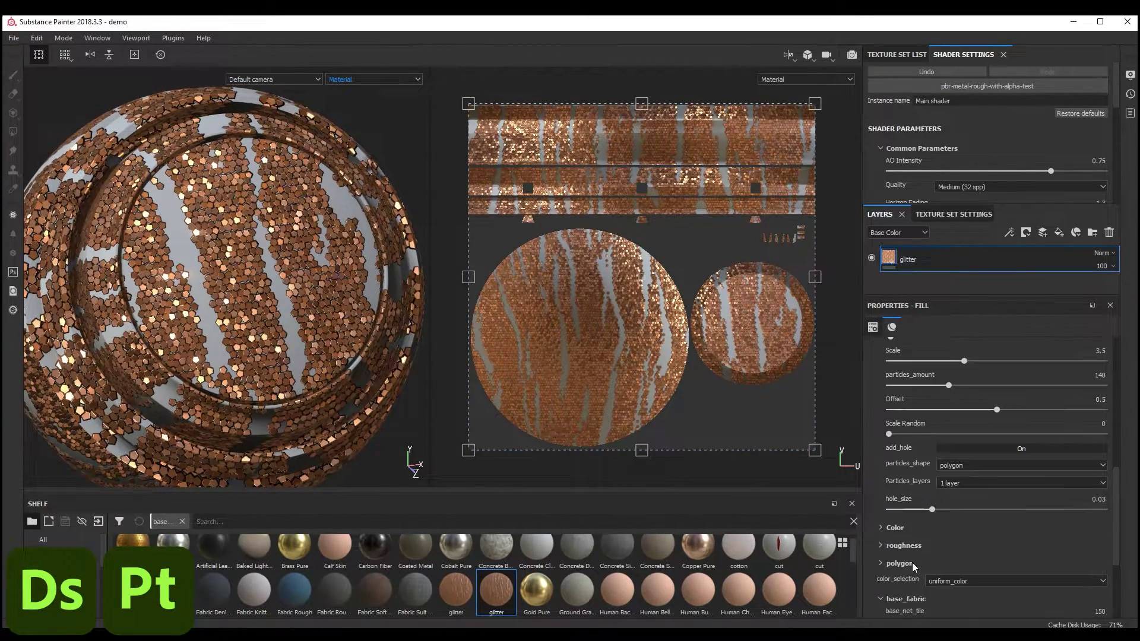
click(881, 528)
scroll(989, 559, down, 2)
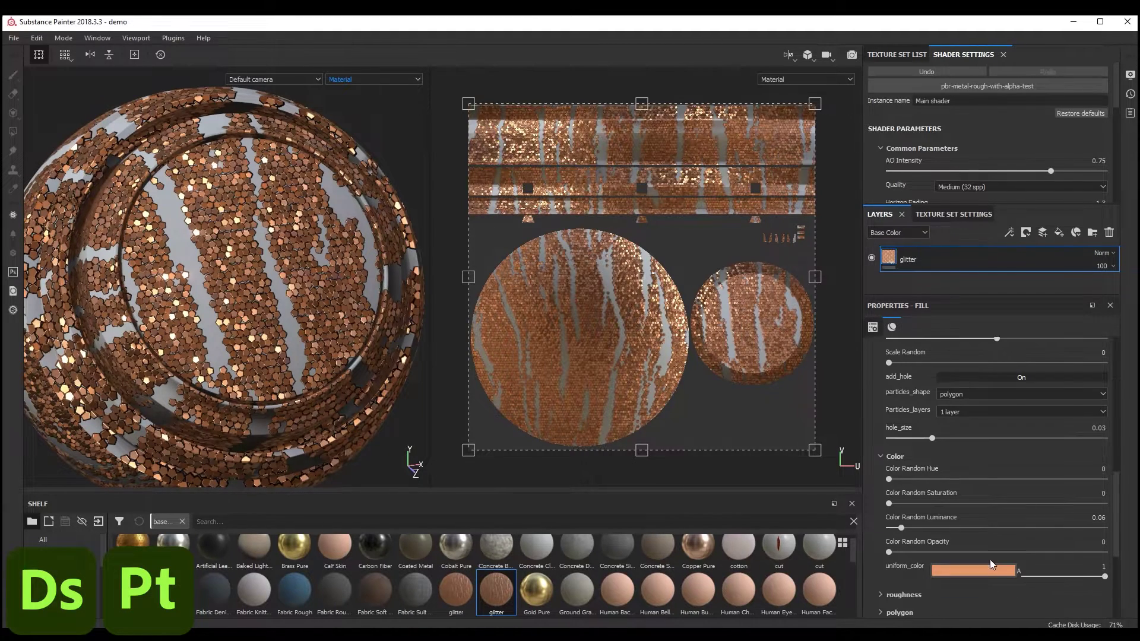
click(982, 570)
drag(1079, 537, 1082, 556)
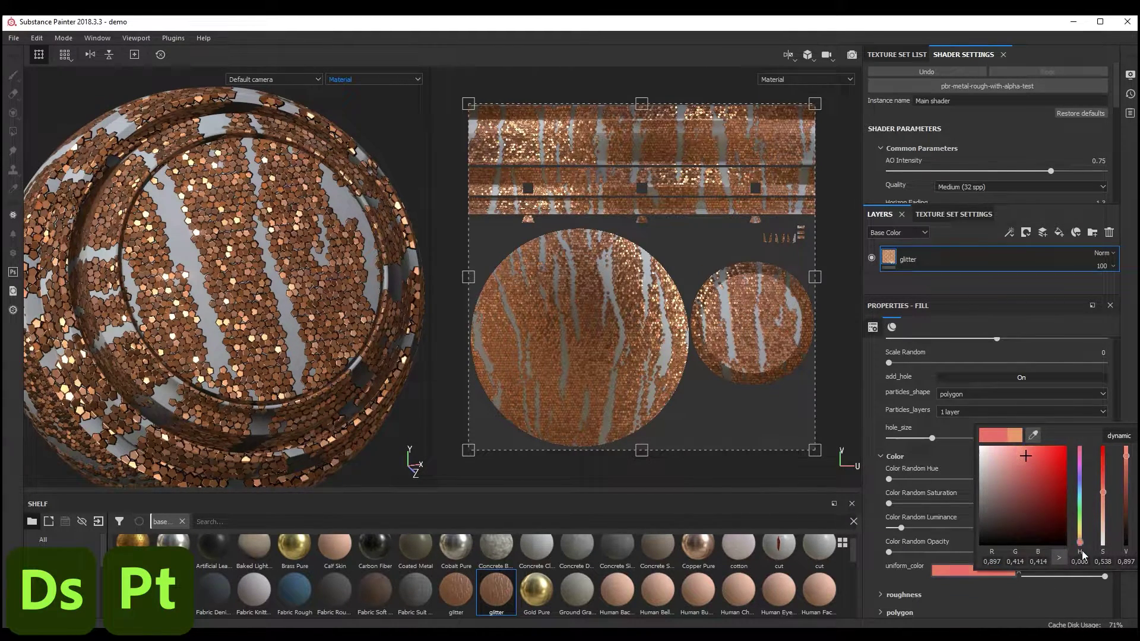
click(1065, 484)
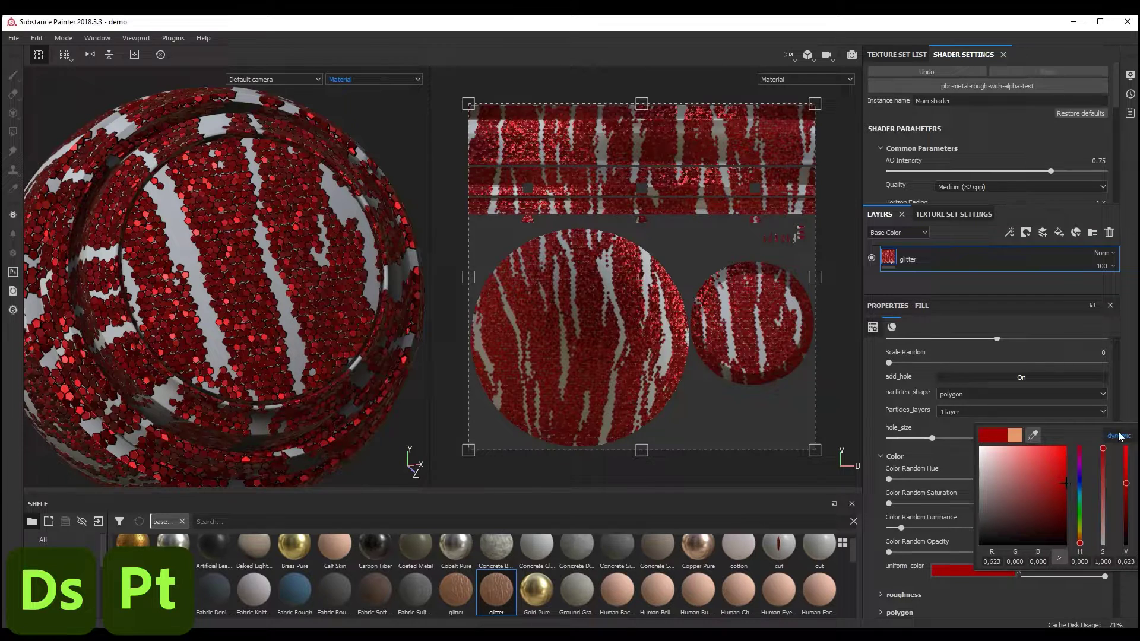
click(922, 449)
click(920, 452)
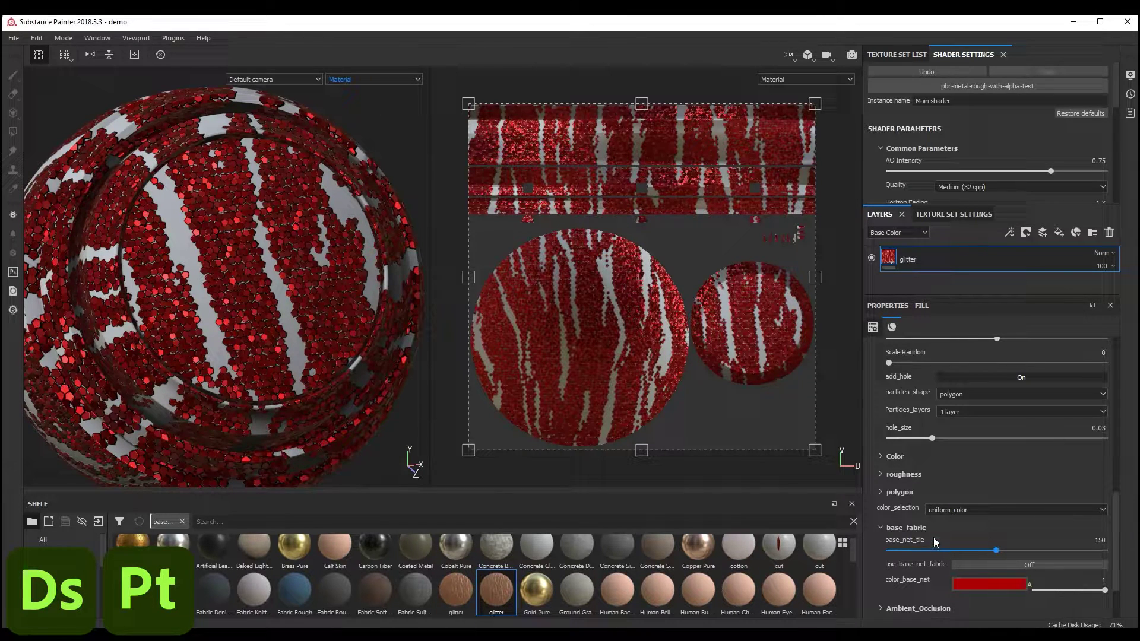
scroll(932, 458, down, 3)
click(878, 385)
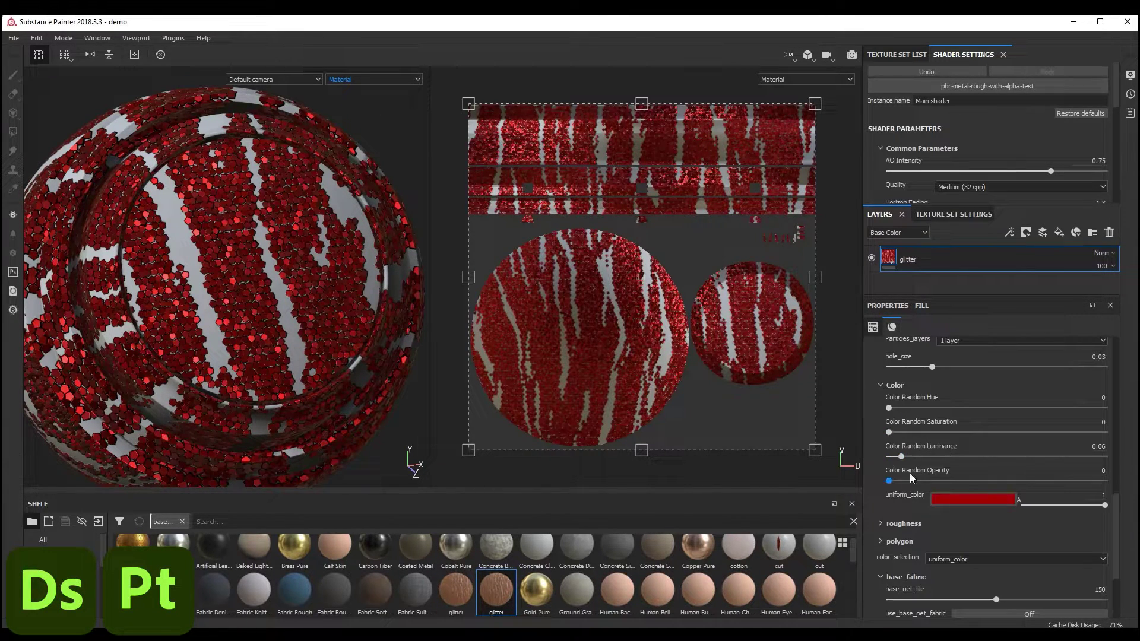
drag(901, 456, 903, 432)
alt+drag(317, 300, 298, 278)
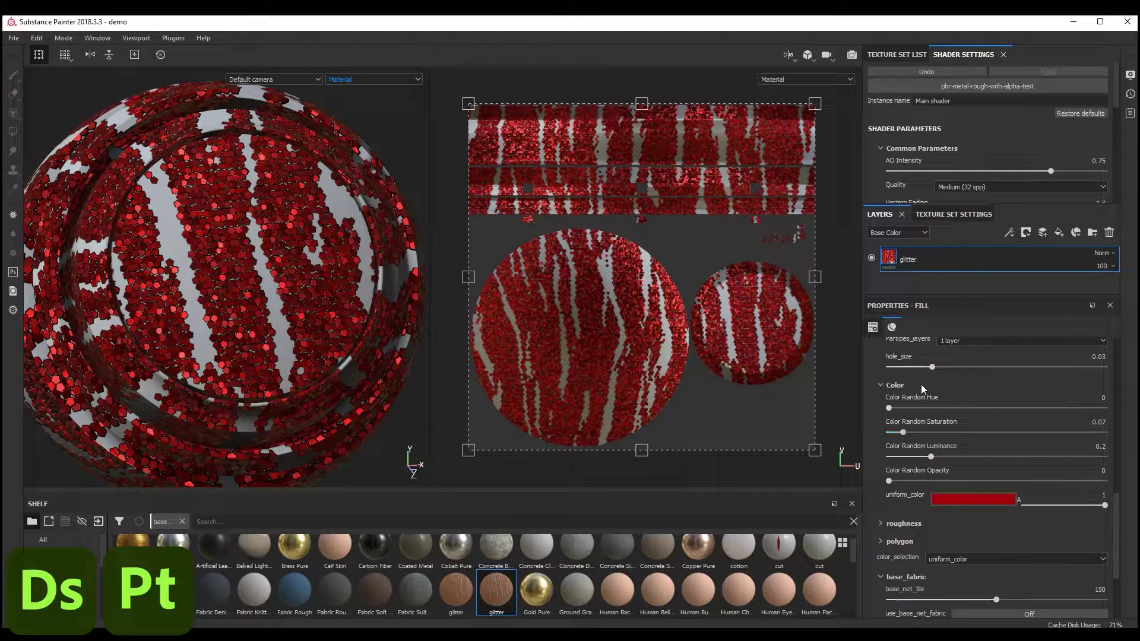
- Turn off sequin holes, set hole_size 0.04 and polygon_sides_amount 12
scroll(929, 379, up, 3)
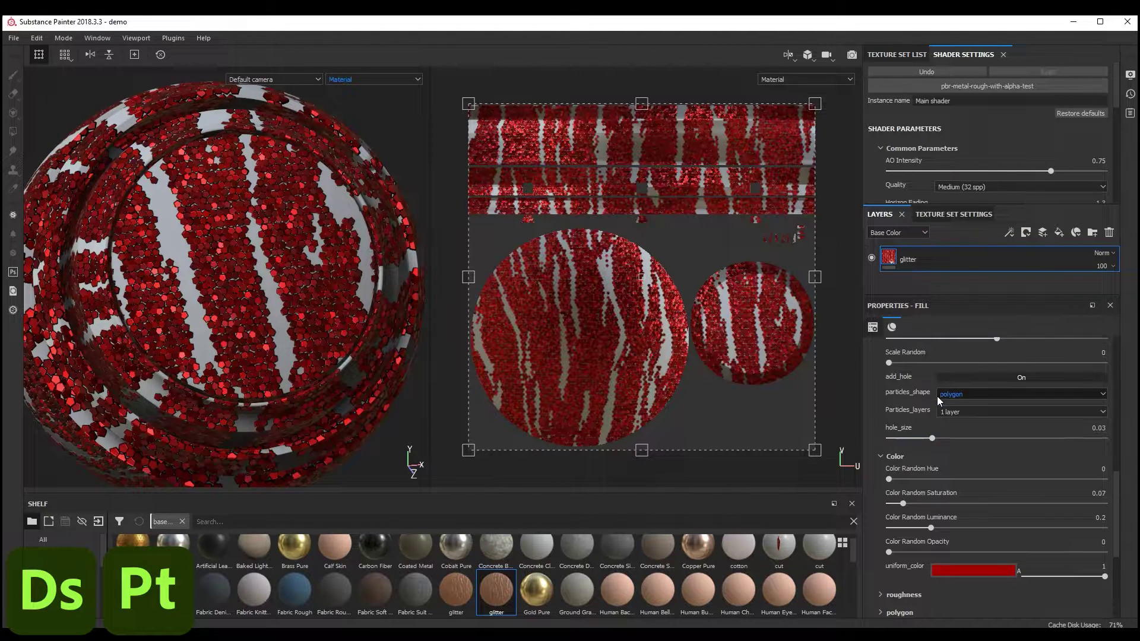
click(981, 376)
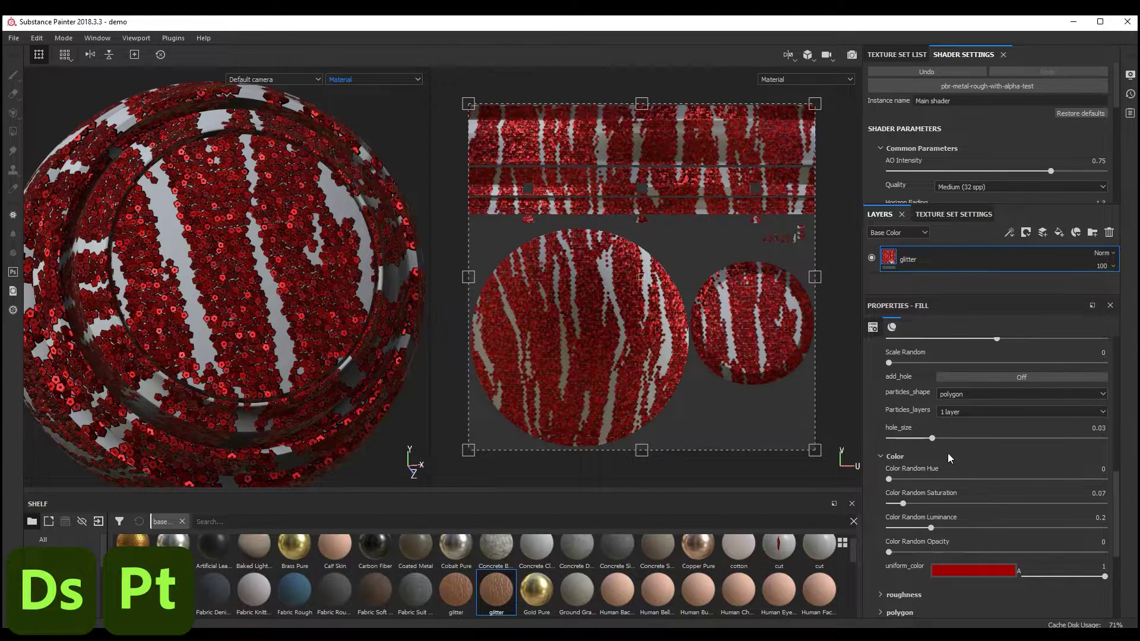
drag(937, 441, 948, 439)
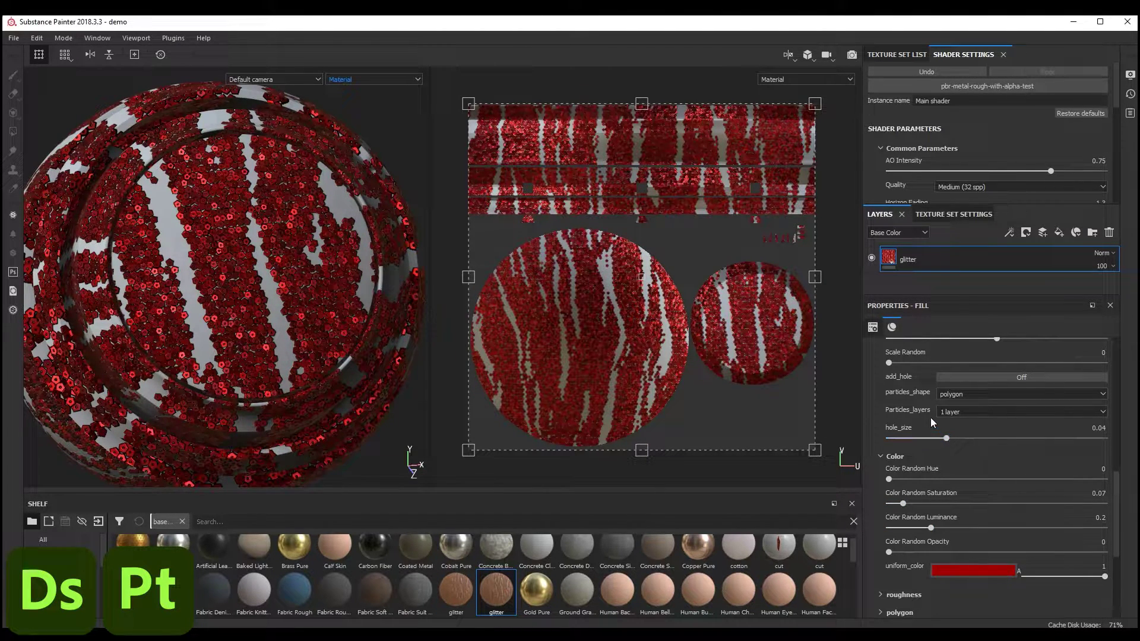
scroll(931, 416, down, 3)
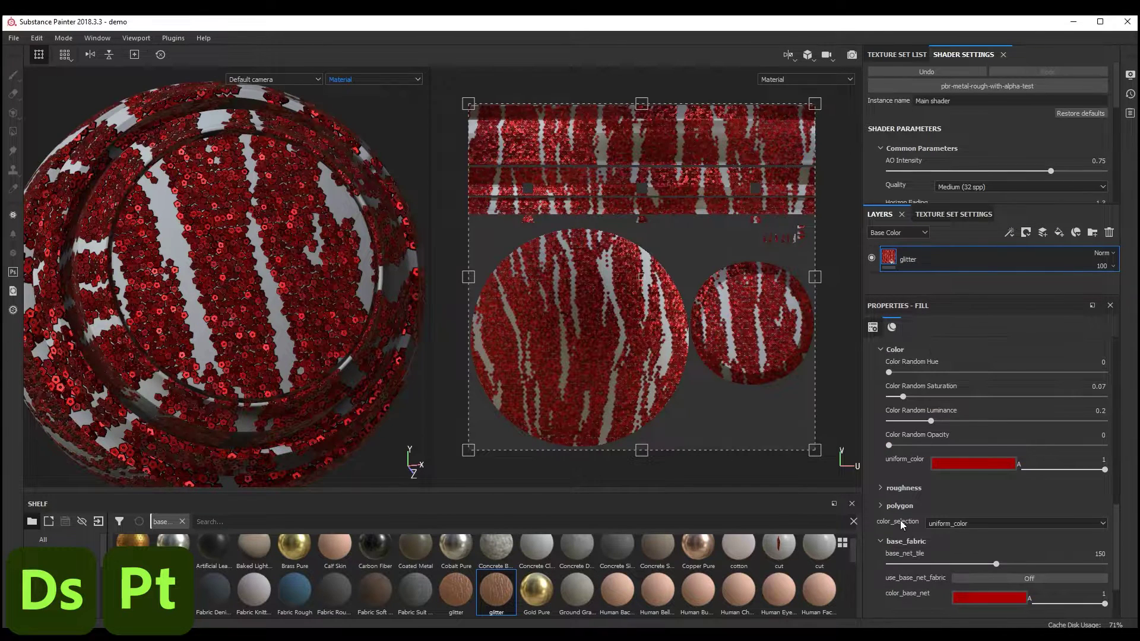
click(881, 505)
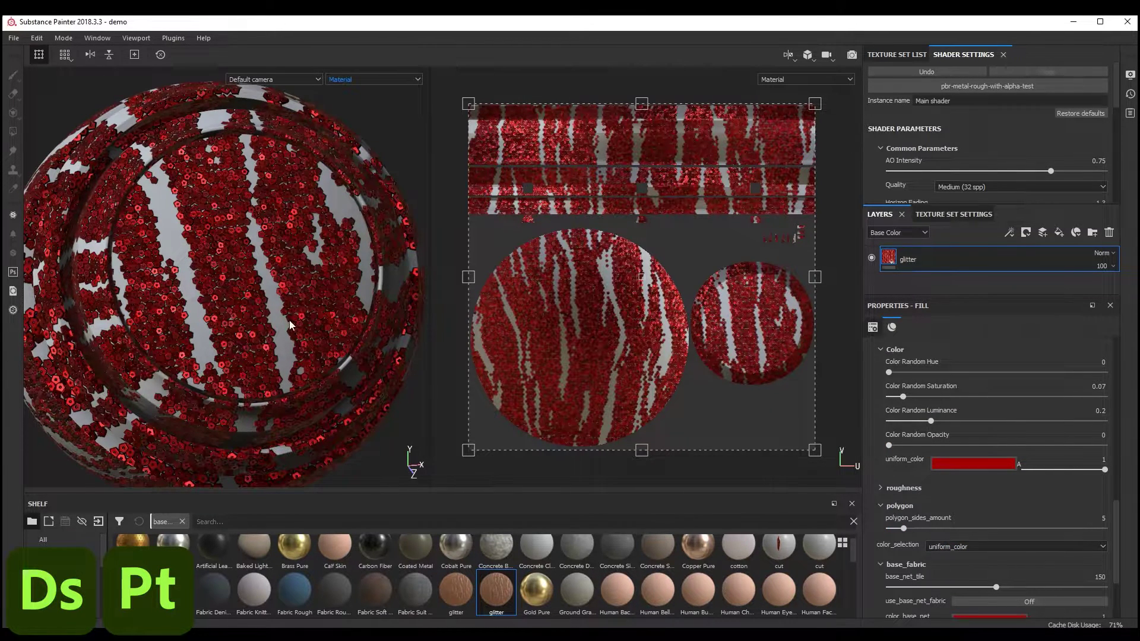
drag(903, 528, 956, 529)
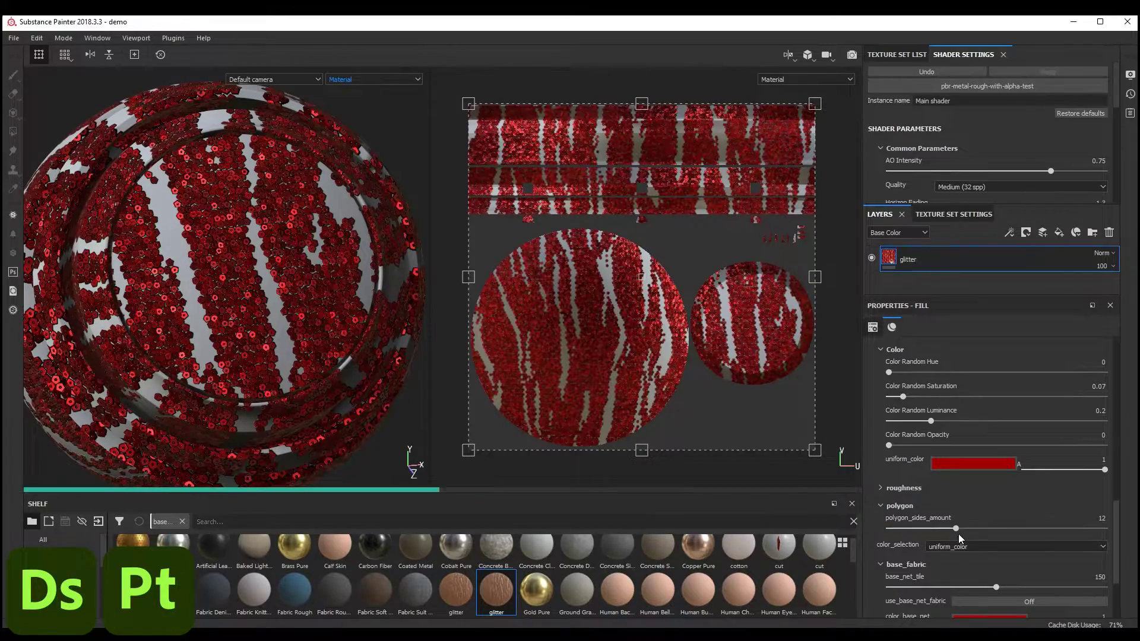
scroll(172, 273, up, 2)
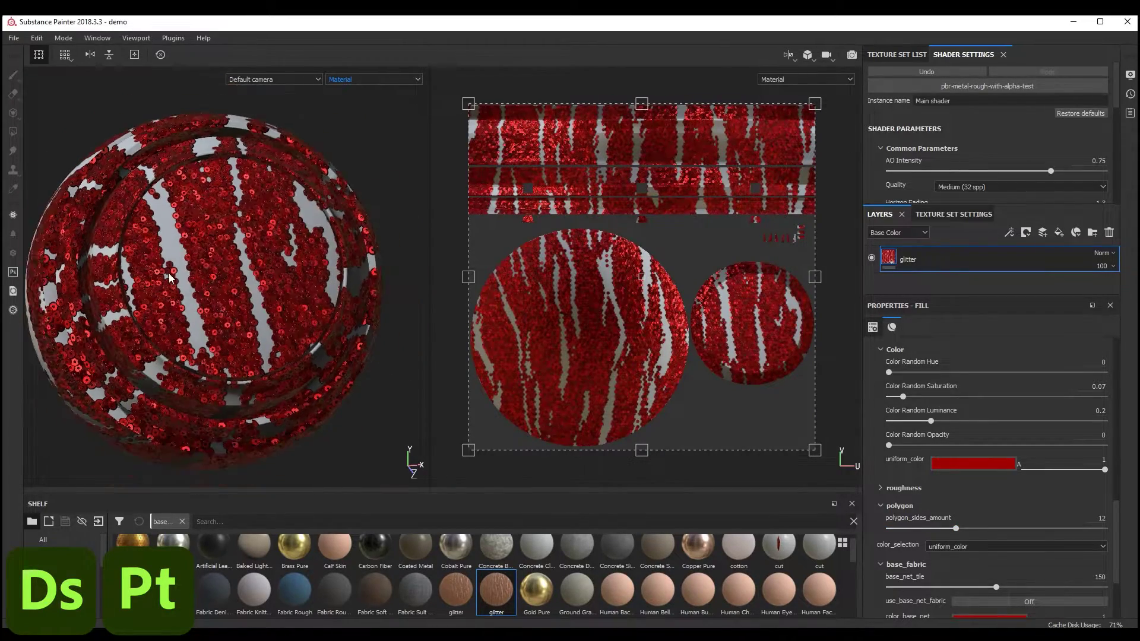
scroll(177, 277, up, 1)
scroll(176, 277, down, 3)
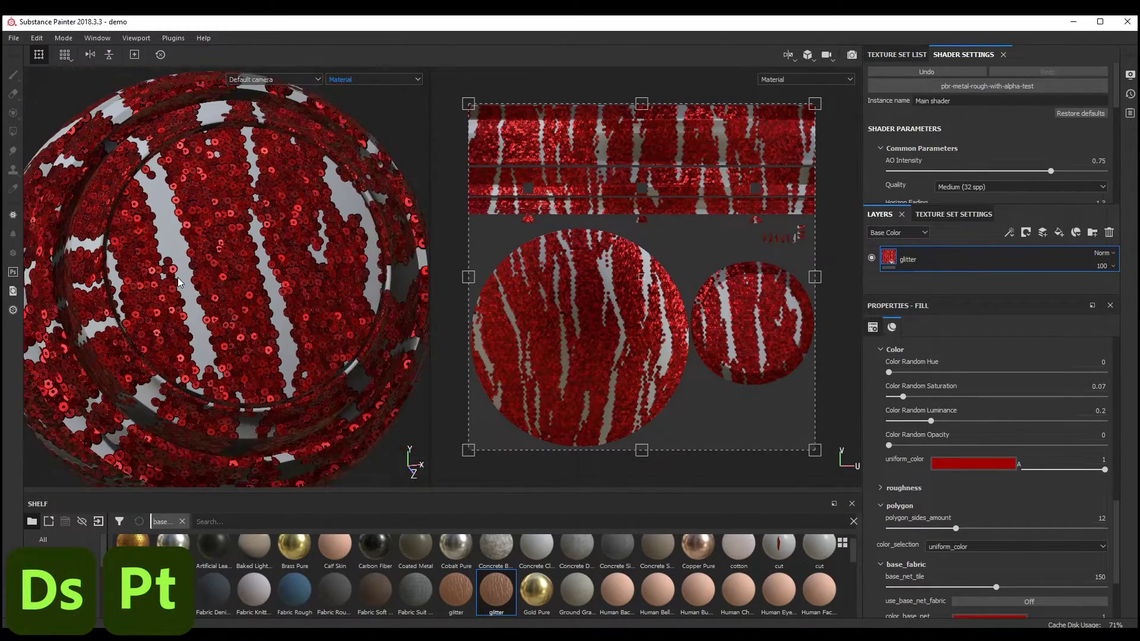
scroll(881, 471, up, 2)
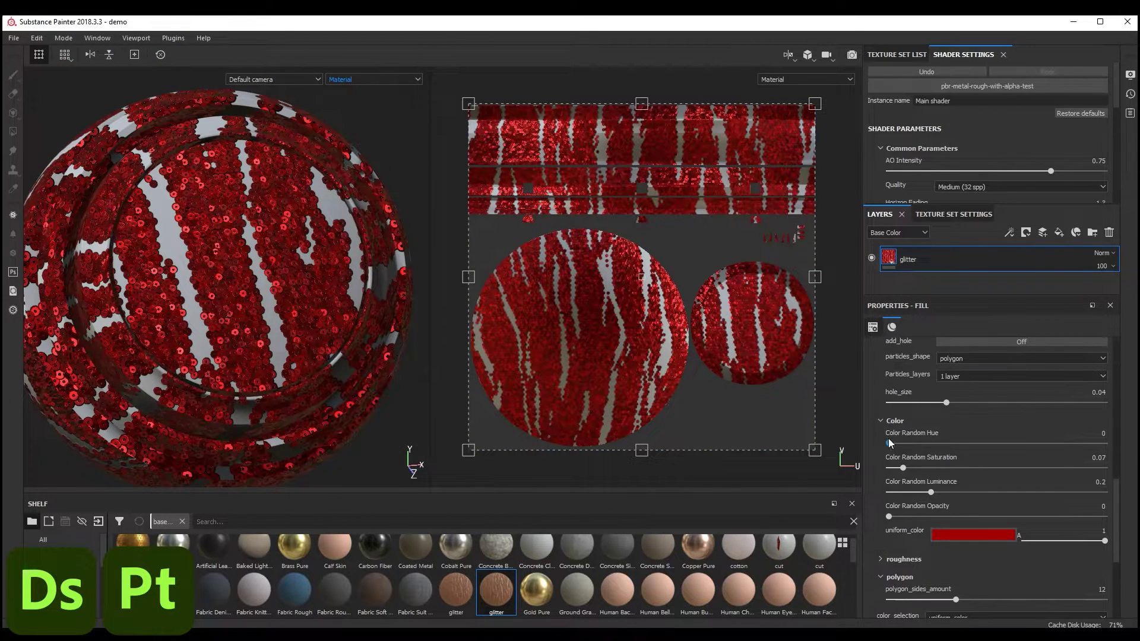
click(880, 421)
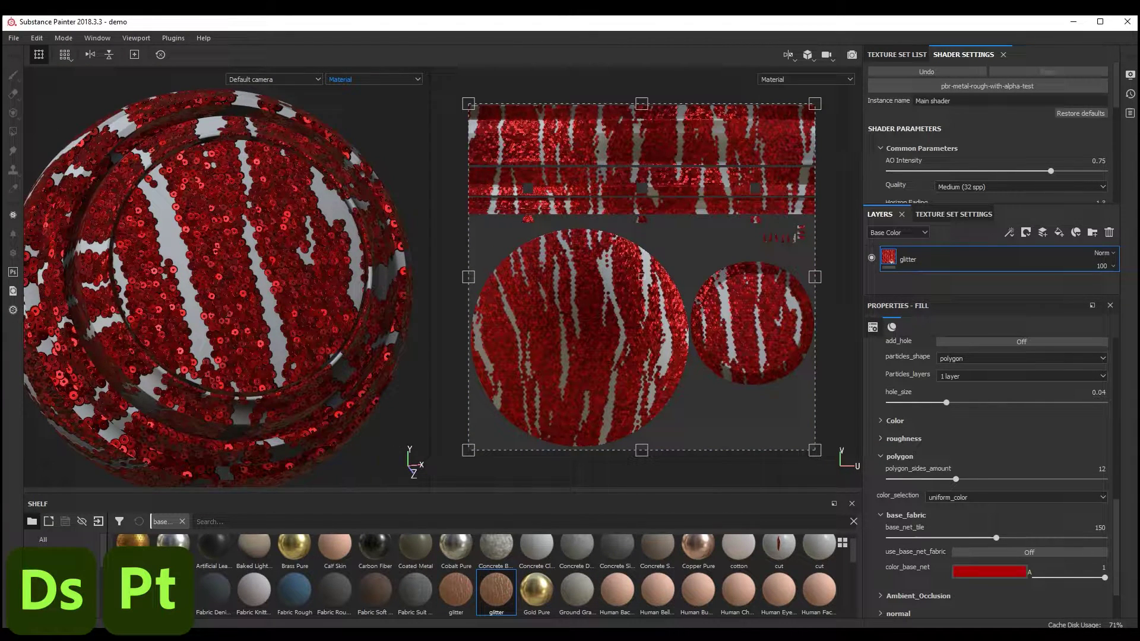
- Import velvet.sbsar as a basematerial into the current session
drag(22, 548, 301, 591)
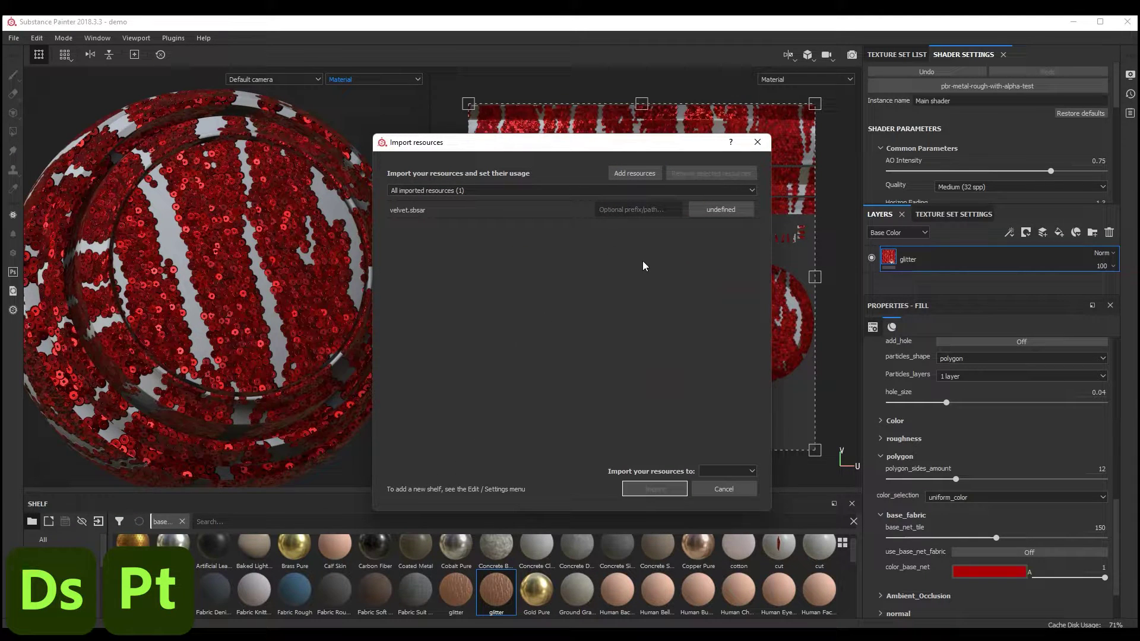
click(726, 212)
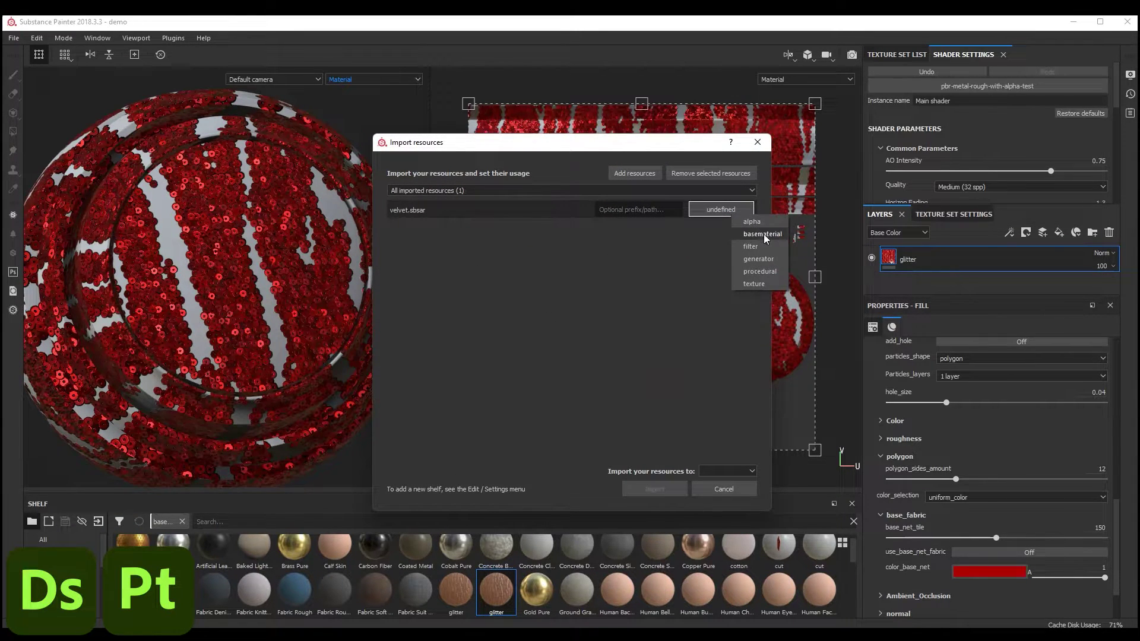
click(763, 234)
click(715, 472)
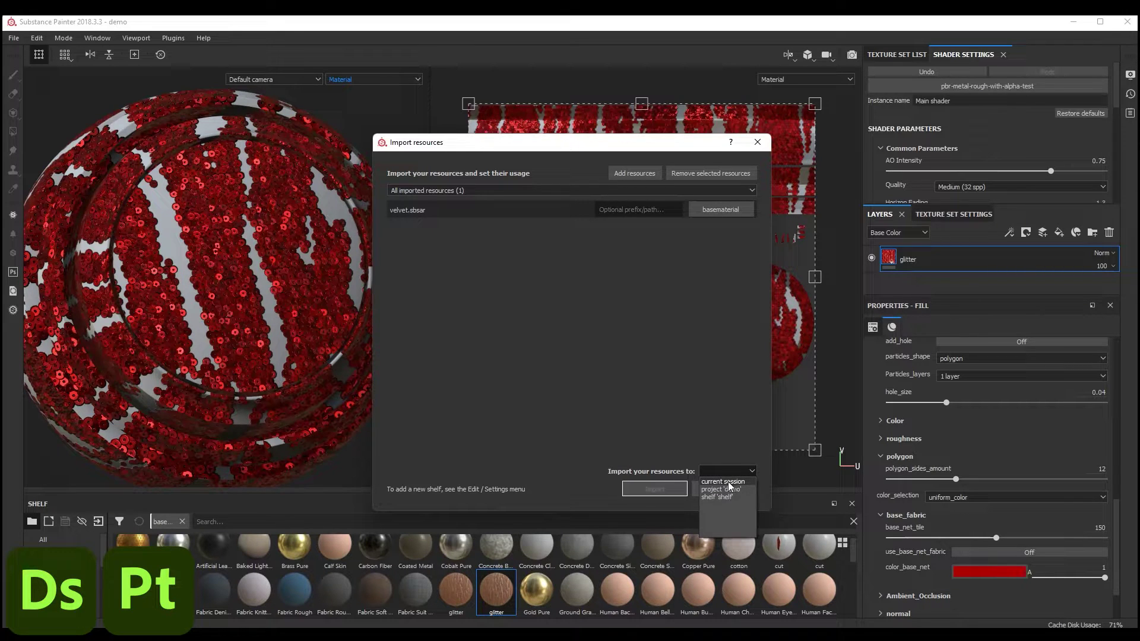
click(723, 481)
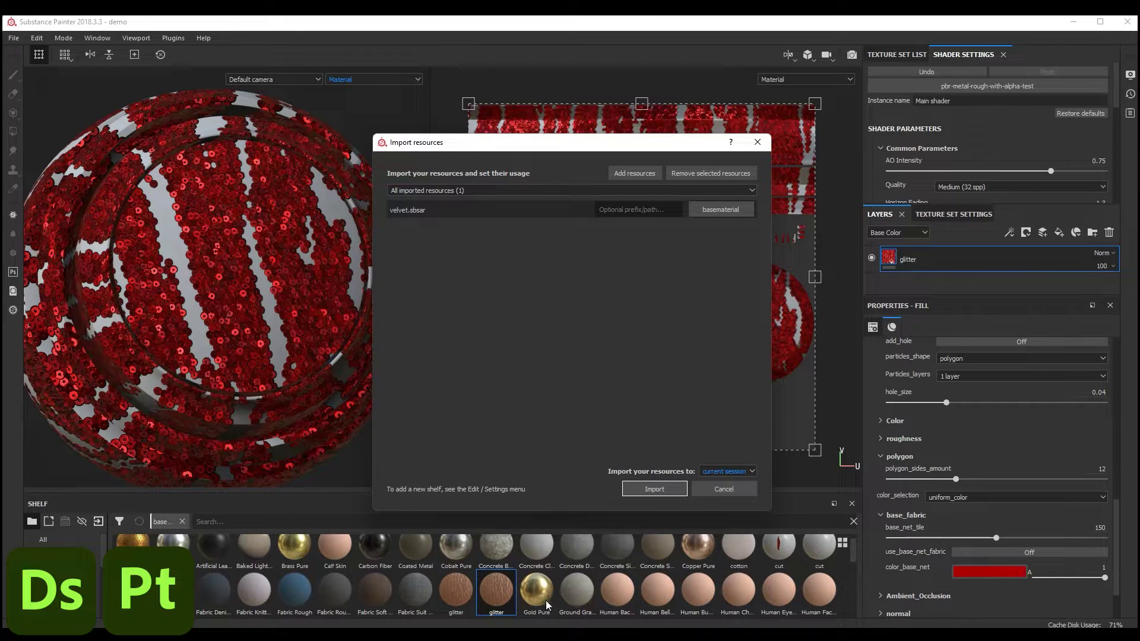
click(656, 492)
- Add a velvet fill layer without height, scale it to 10, and show glitter over it
drag(211, 598, 924, 287)
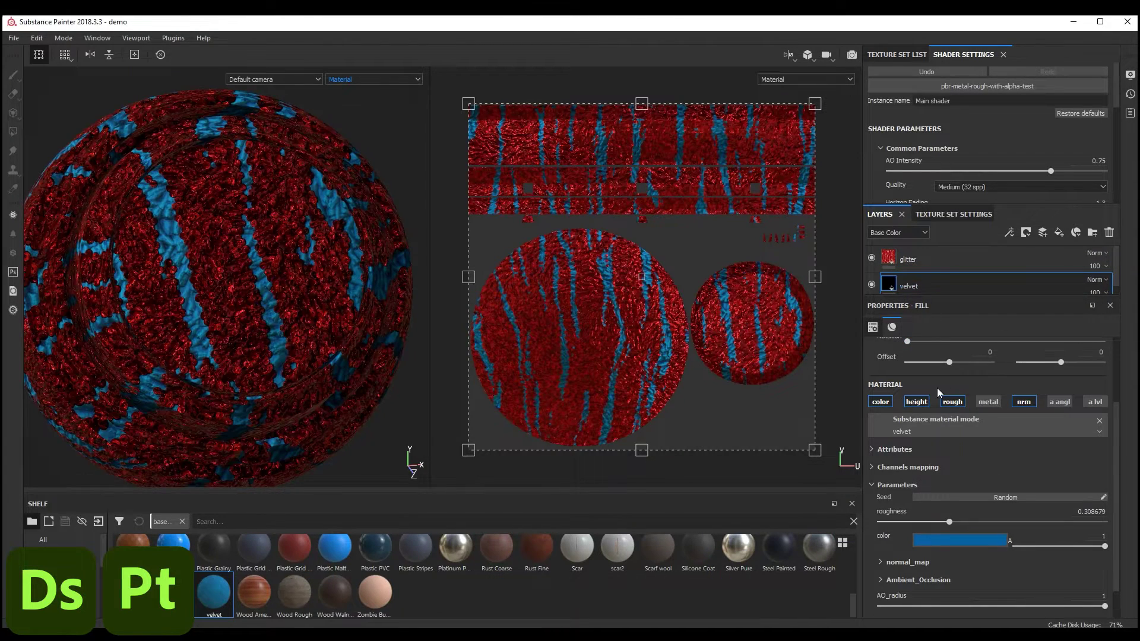
click(916, 402)
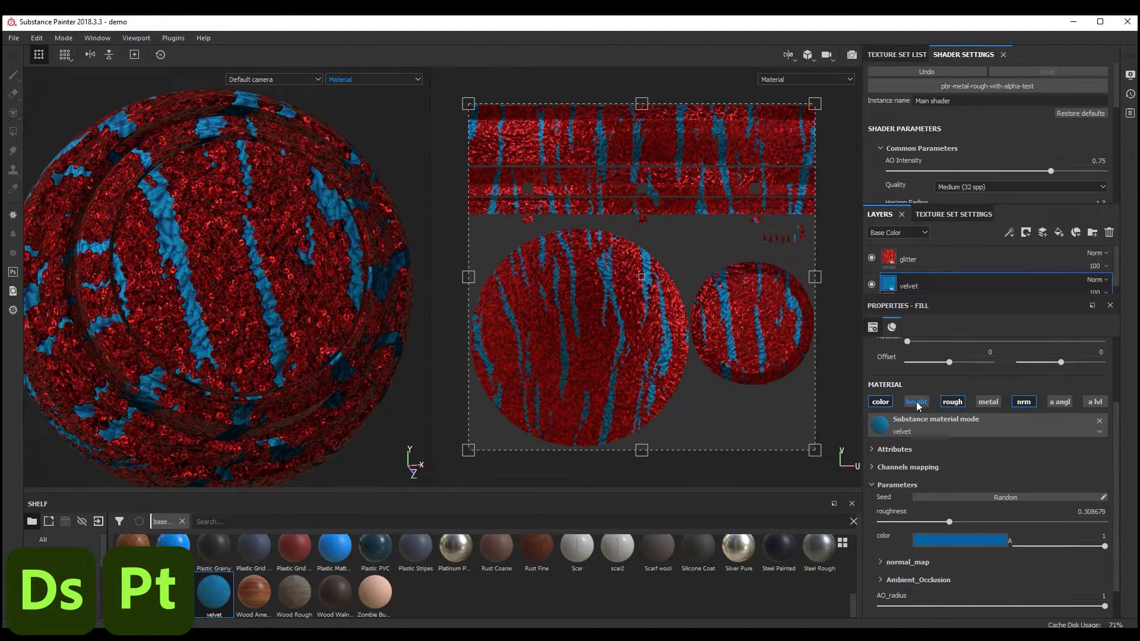
click(871, 258)
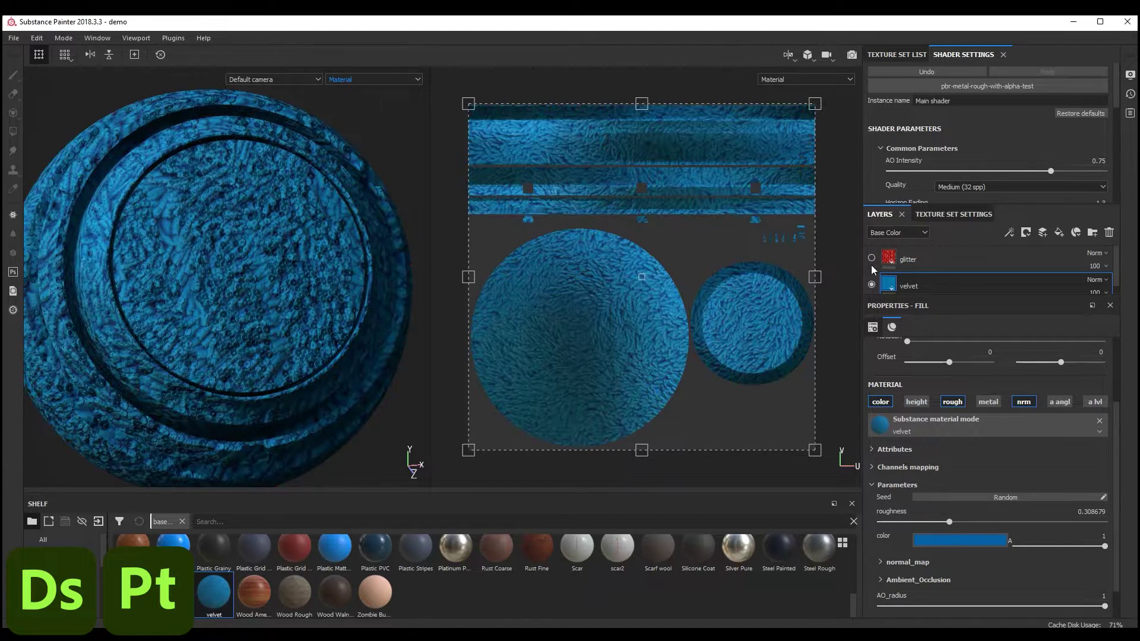
scroll(935, 359, up, 1)
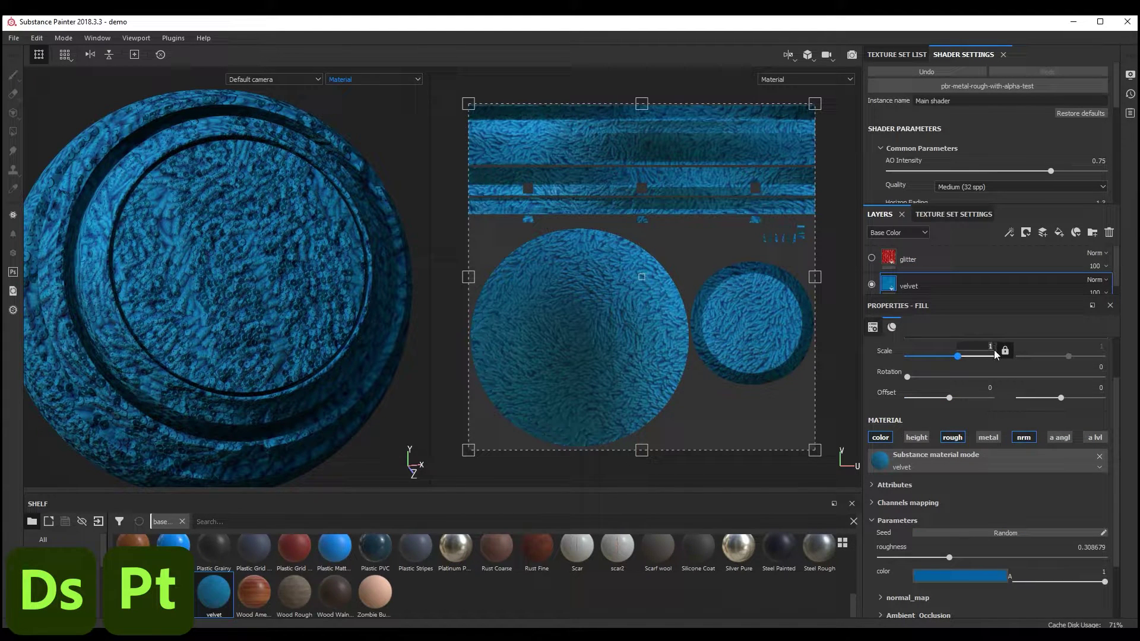
key(Return)
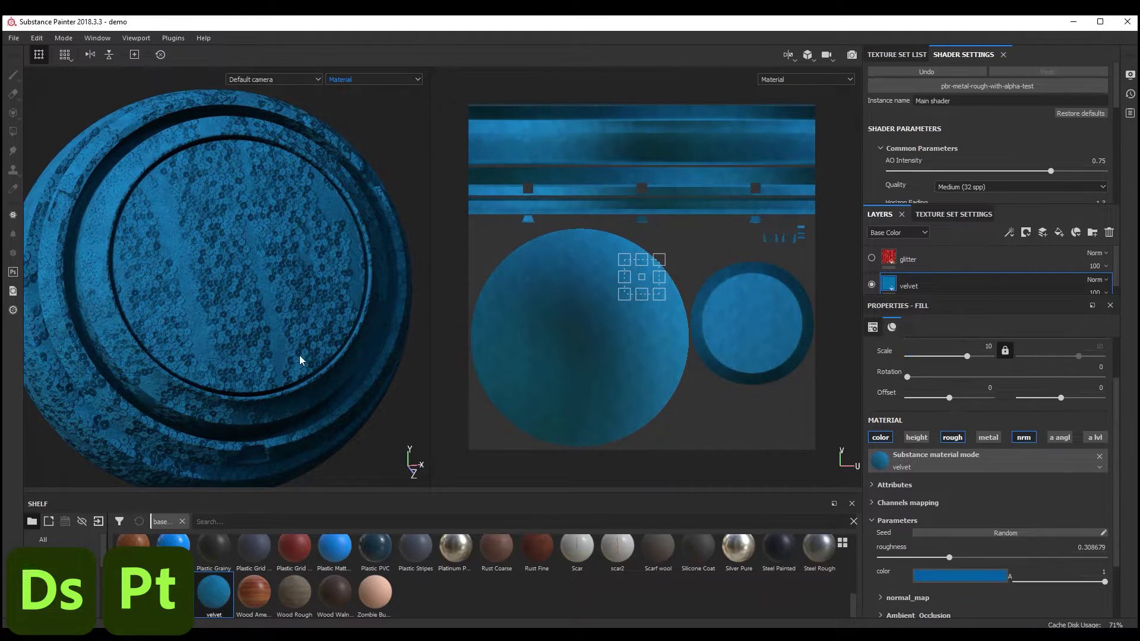
alt+drag(215, 300, 244, 295)
click(871, 257)
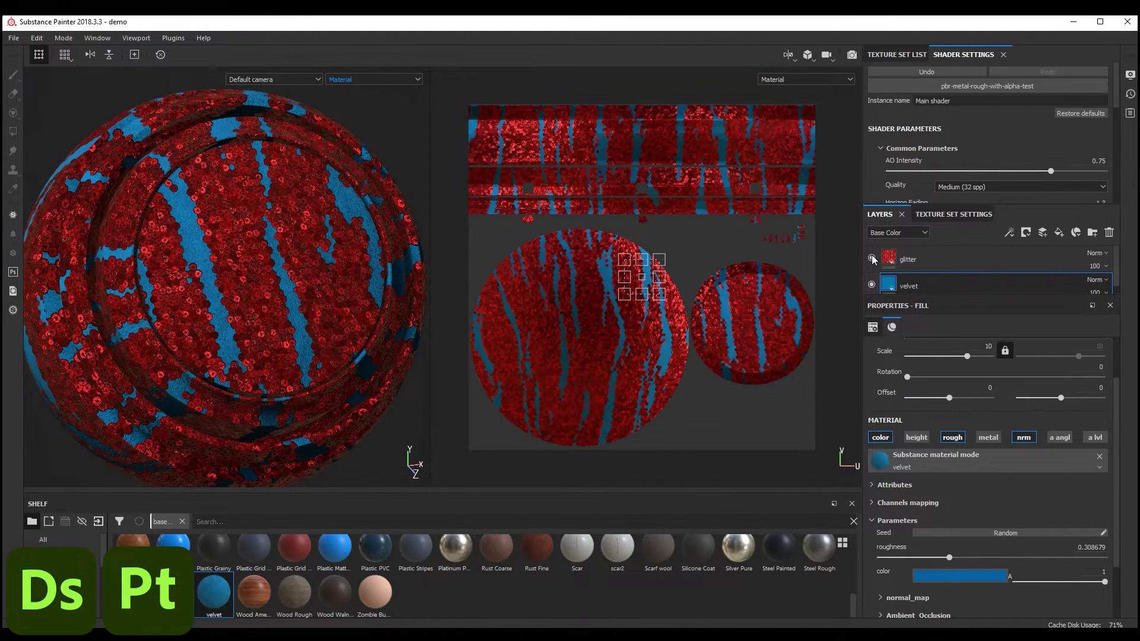
- Preview the glitter's mask_stripes, mask_flowers and mask_ornament pattern masks
click(905, 255)
drag(1120, 380, 1119, 537)
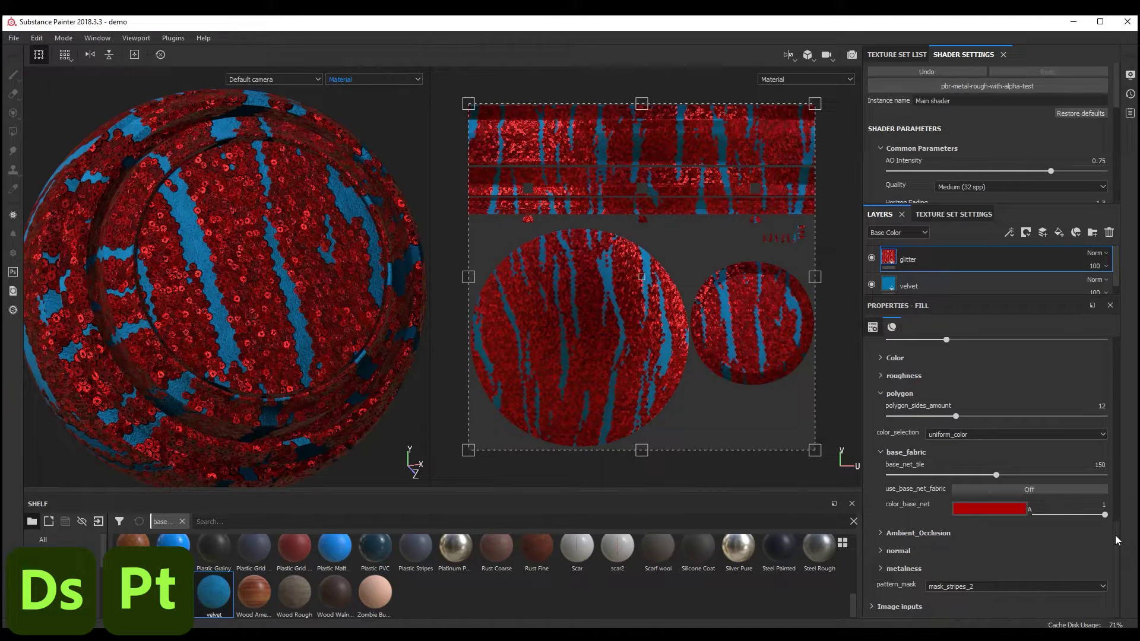
click(983, 586)
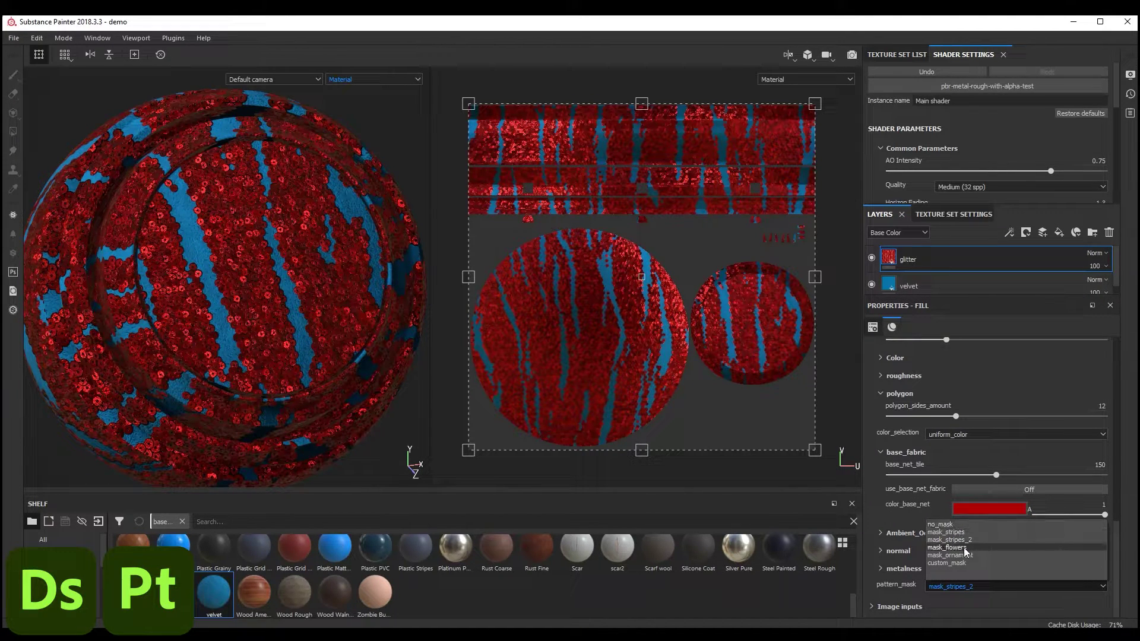
click(964, 541)
click(957, 586)
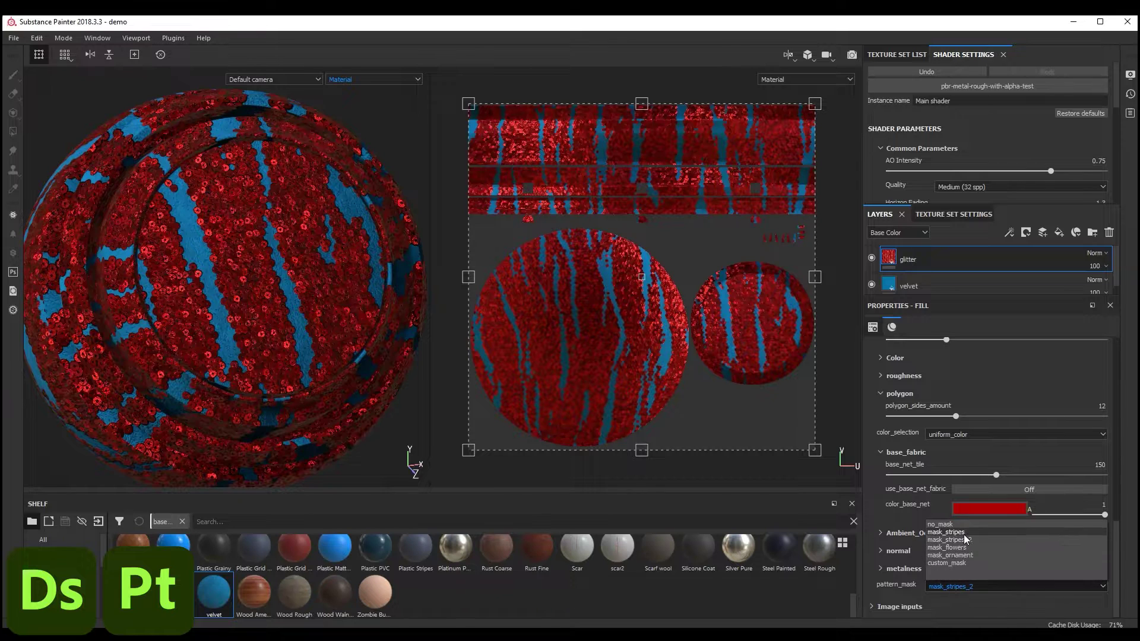
click(962, 575)
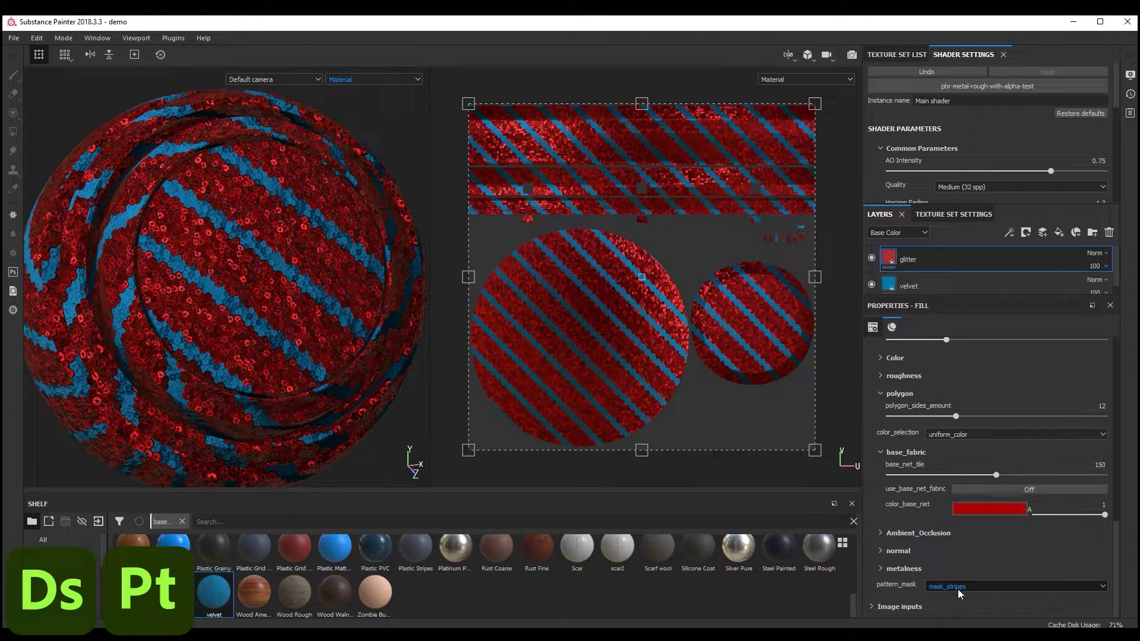
click(957, 589)
click(964, 545)
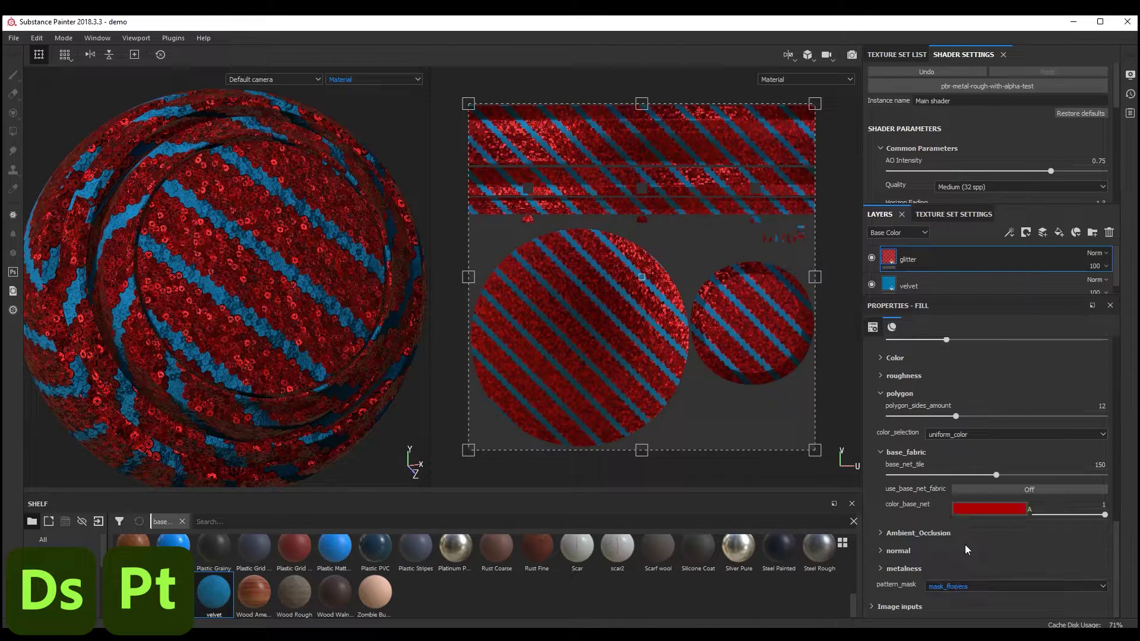
click(956, 587)
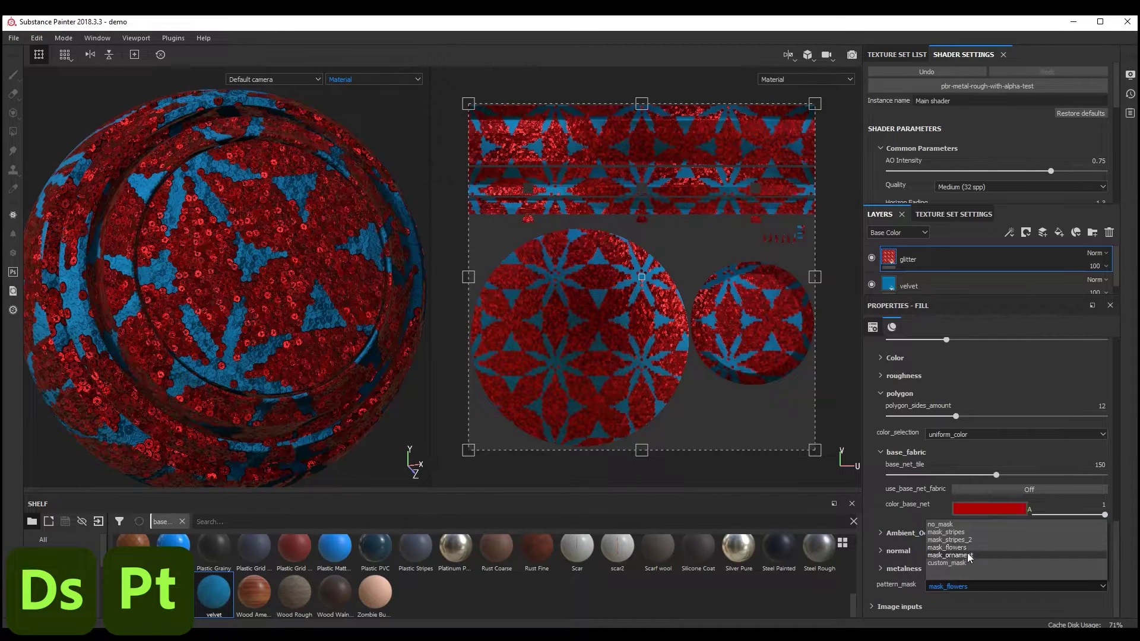
click(969, 555)
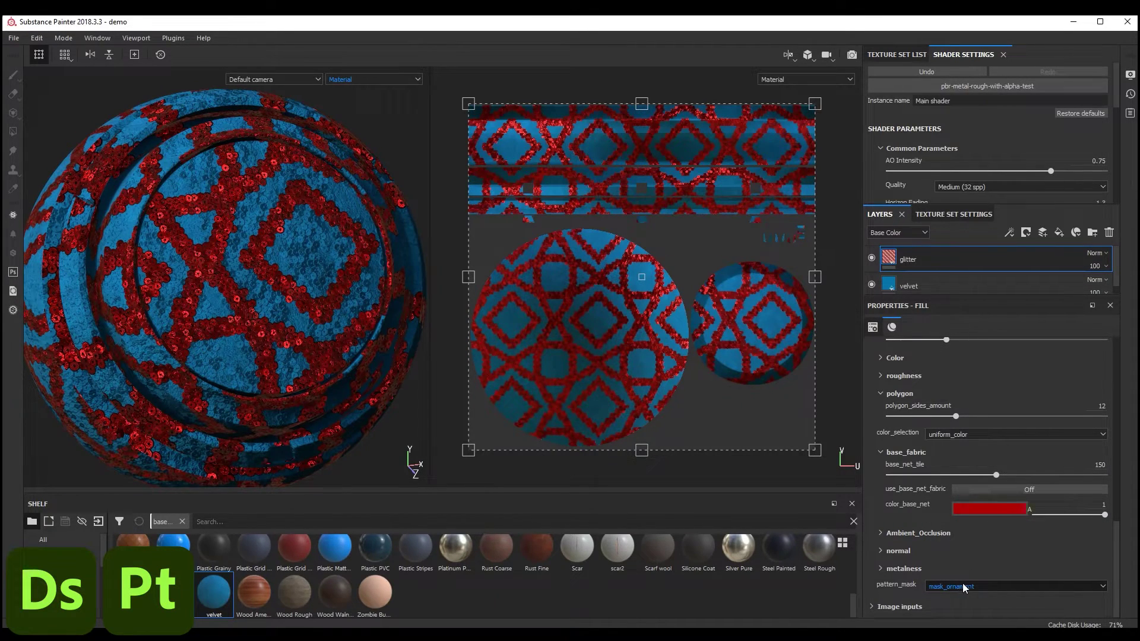
- Try no_mask, then set pattern_mask to custom_mask and expand Image inputs
click(964, 588)
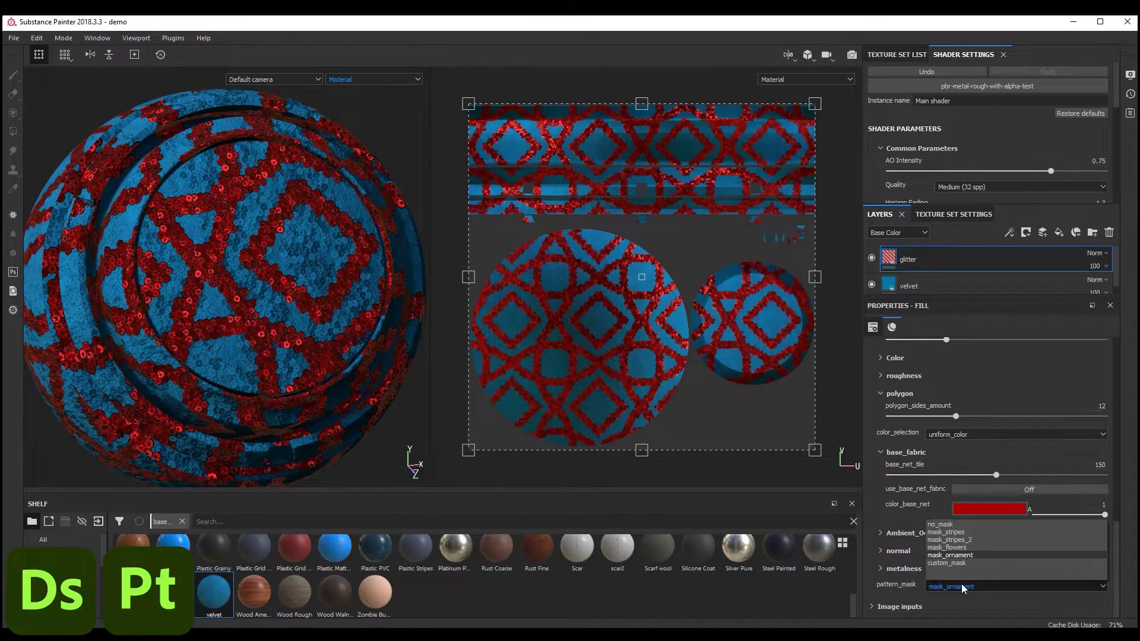
click(950, 524)
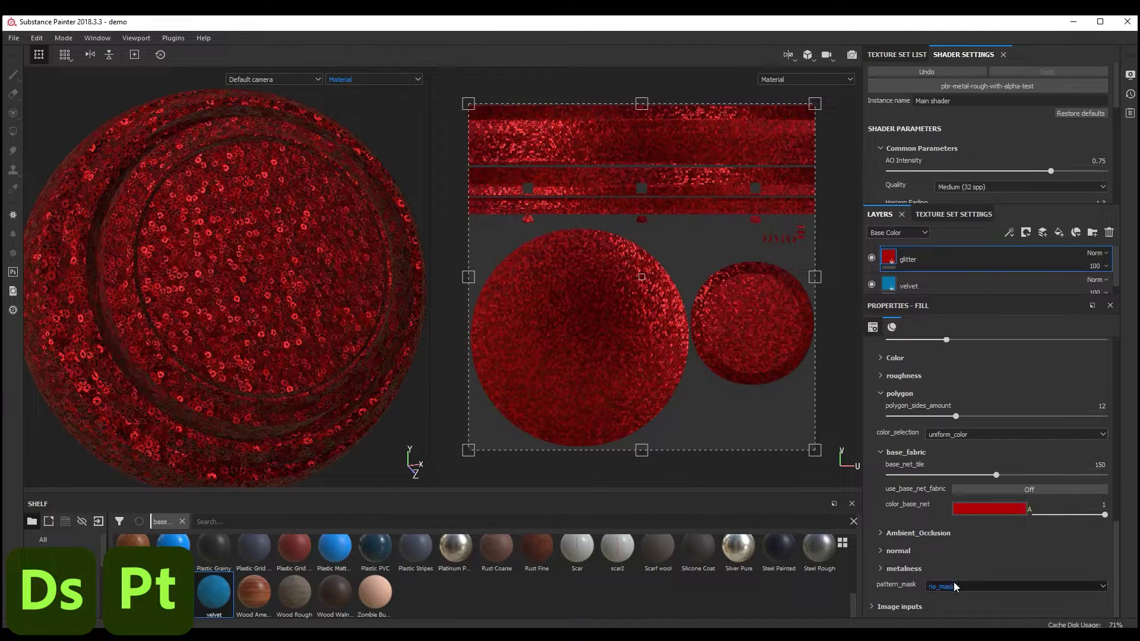
click(954, 587)
click(960, 561)
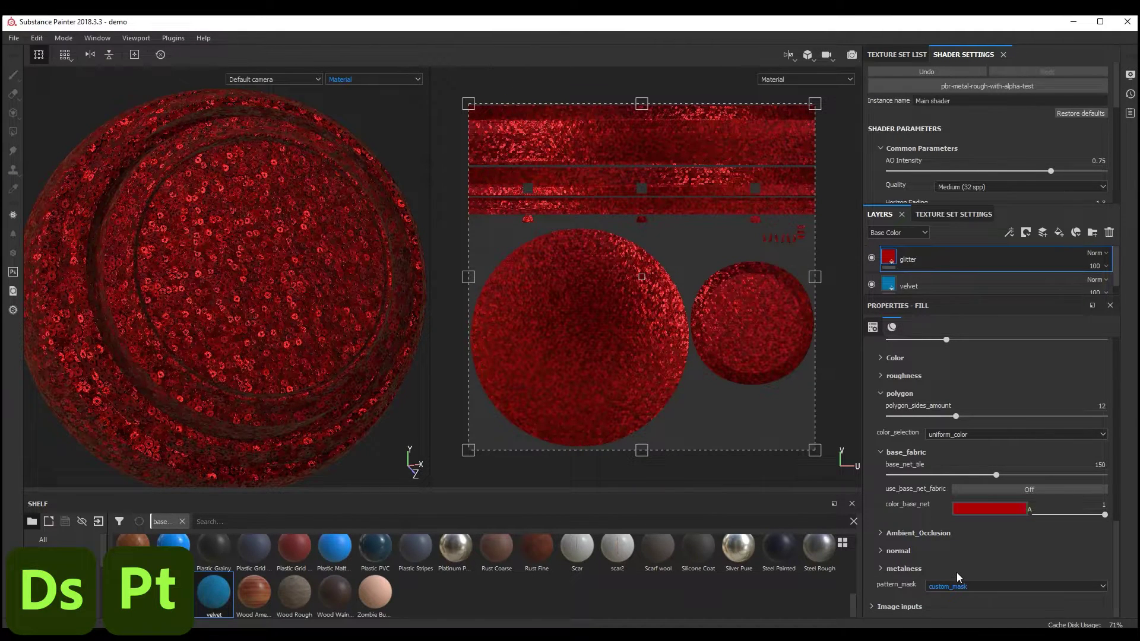
click(872, 606)
- Add a new fill layer and move it below the glitter layer
scroll(927, 608, down, 3)
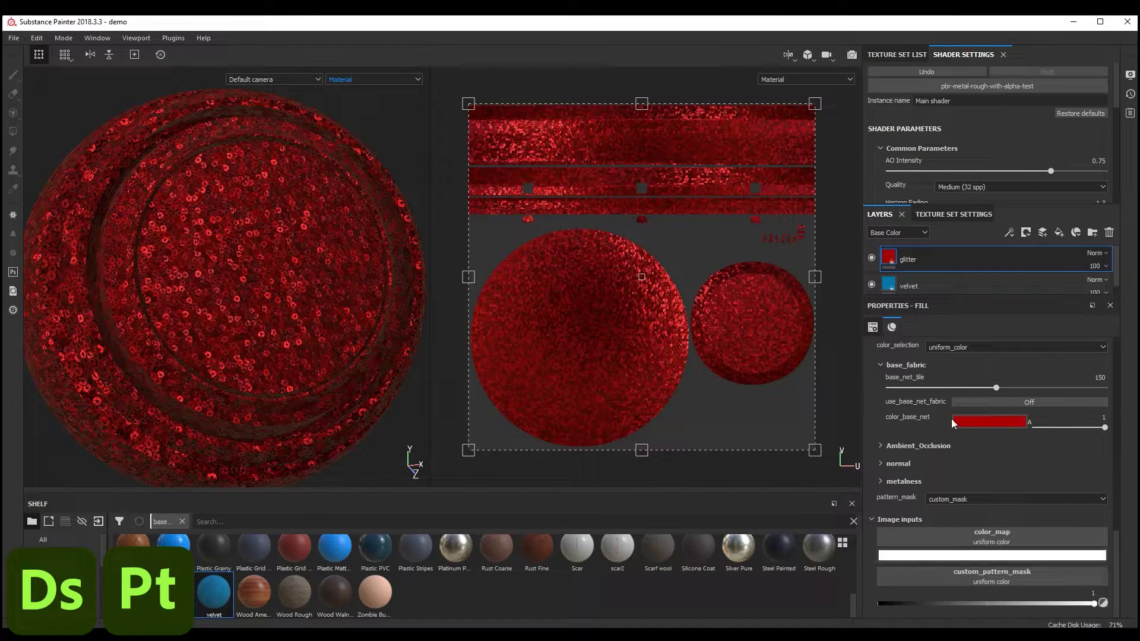
click(1059, 233)
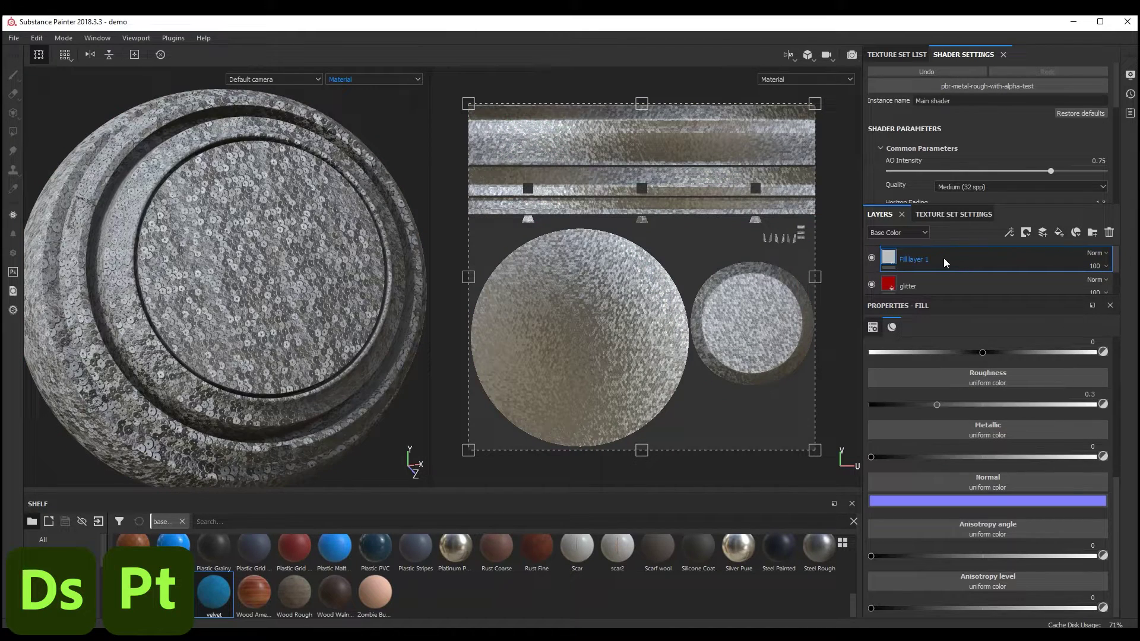
drag(946, 265, 941, 278)
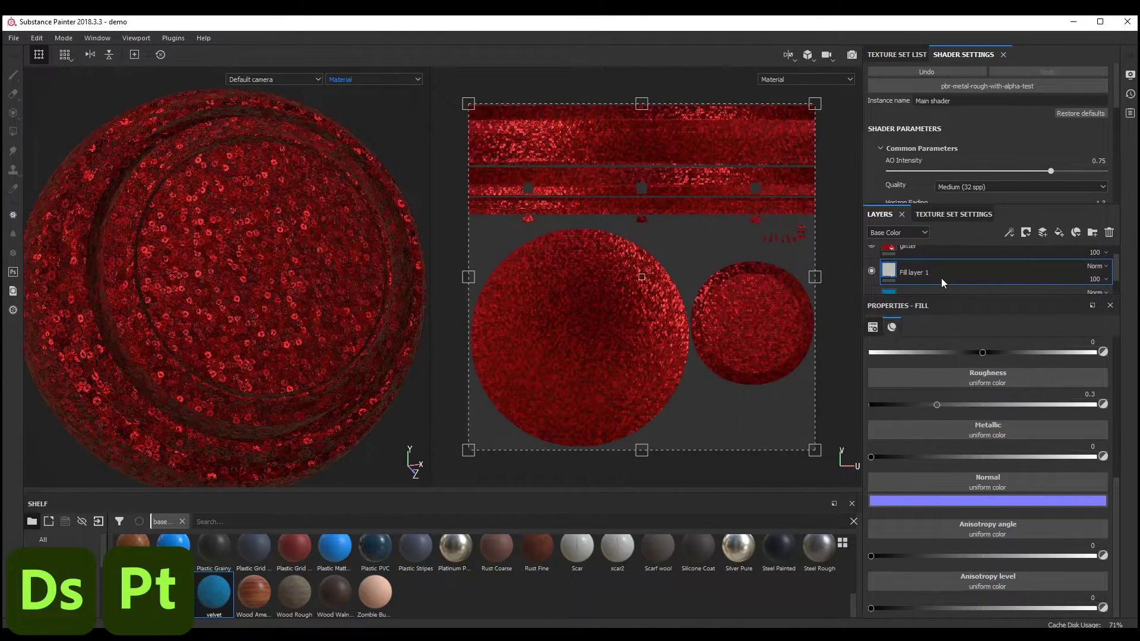
scroll(941, 278, down, 1)
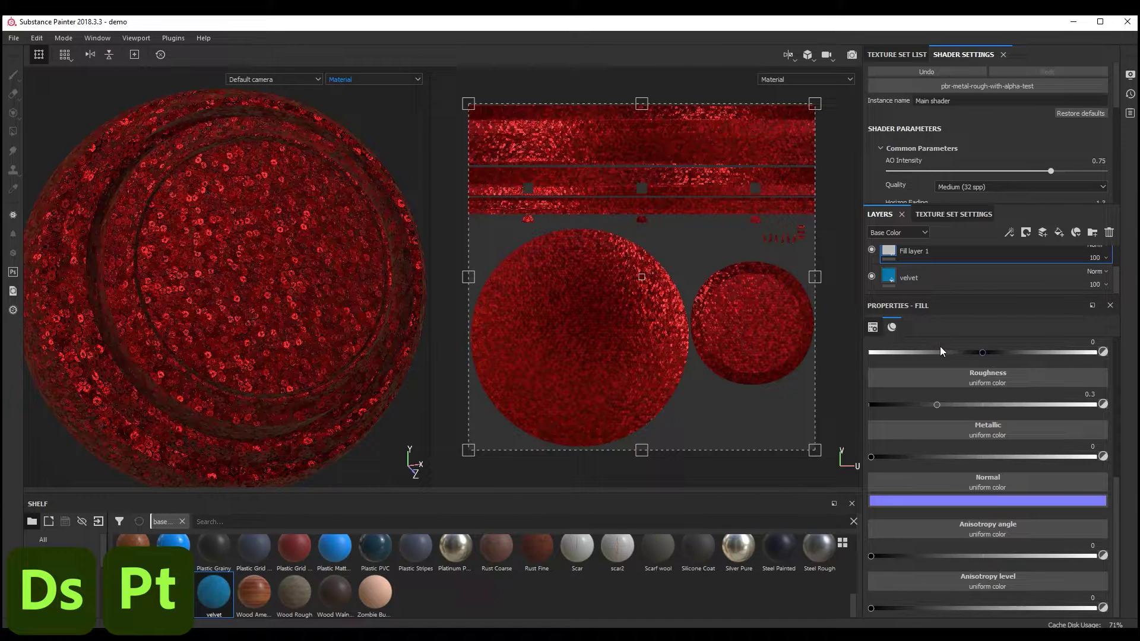
scroll(956, 398, up, 3)
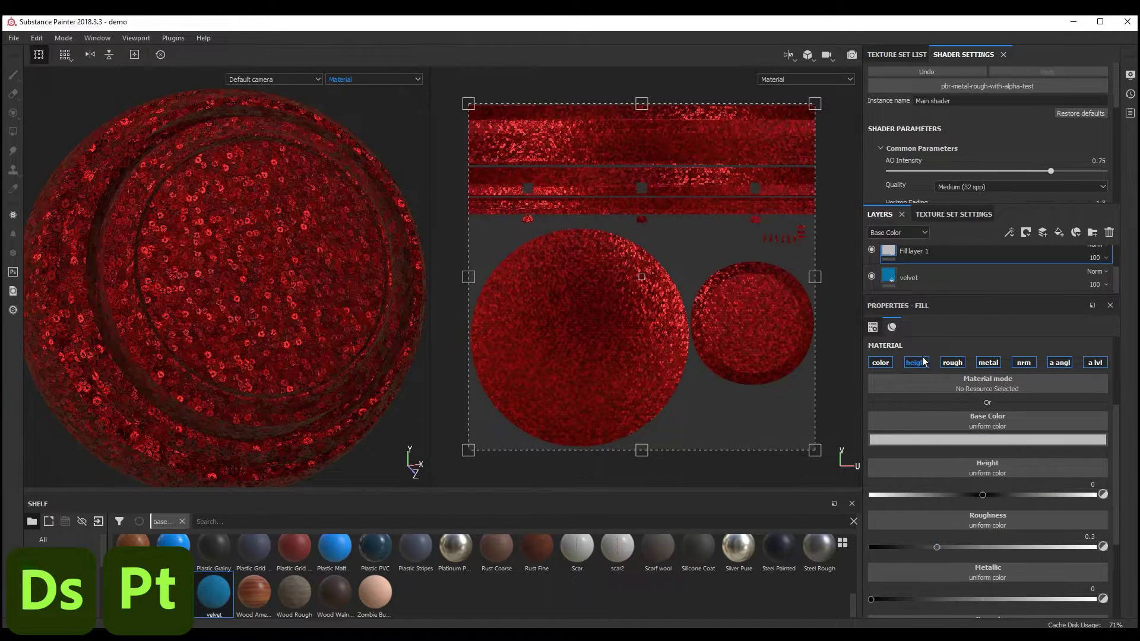
- Disable height, rough, metal, nrm, a angl and a lvl channels, and set Base Color black
click(916, 362)
click(952, 362)
click(989, 363)
click(1024, 364)
click(1060, 410)
click(1095, 413)
click(971, 493)
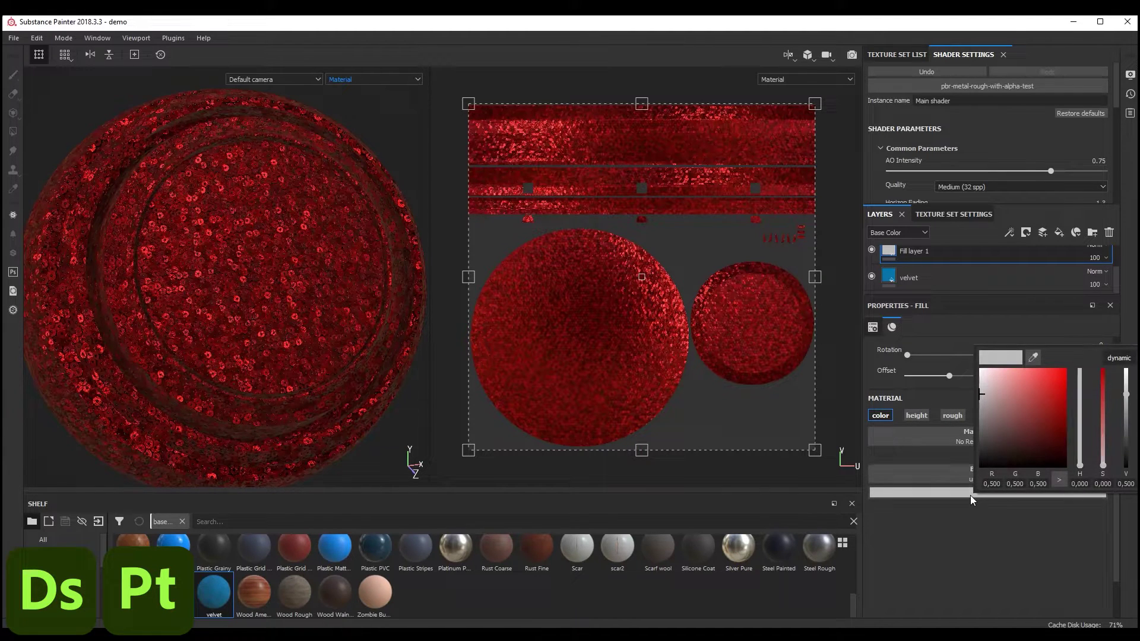
drag(985, 455, 982, 468)
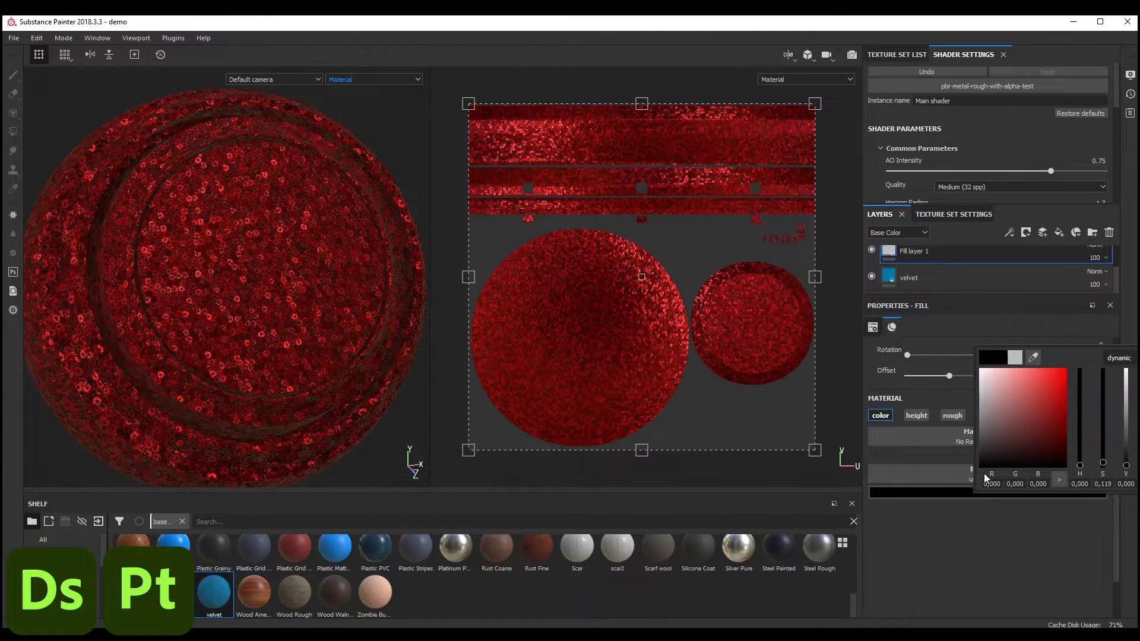
- Add a paint effect and an anchor point named 'mask' to Fill layer 1
right_click(911, 256)
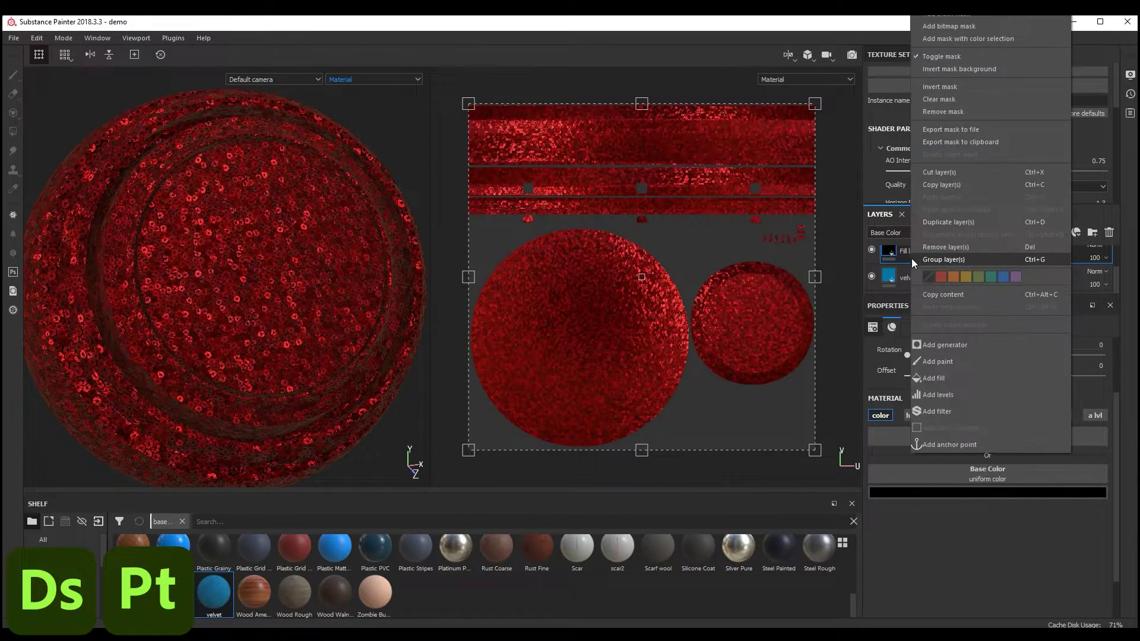
click(954, 359)
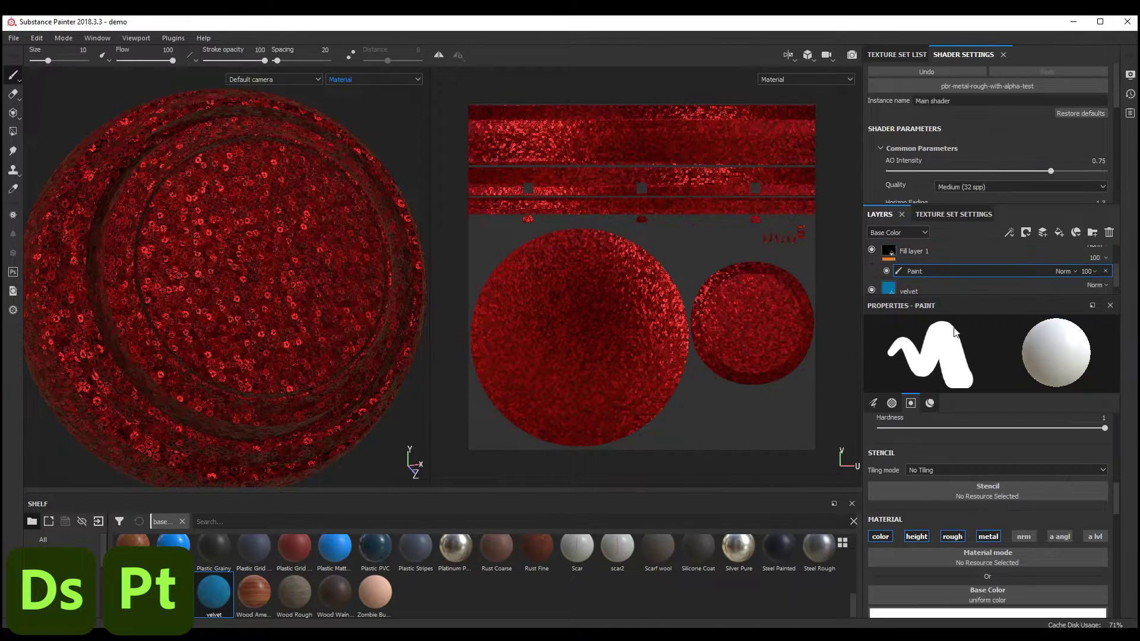
right_click(918, 255)
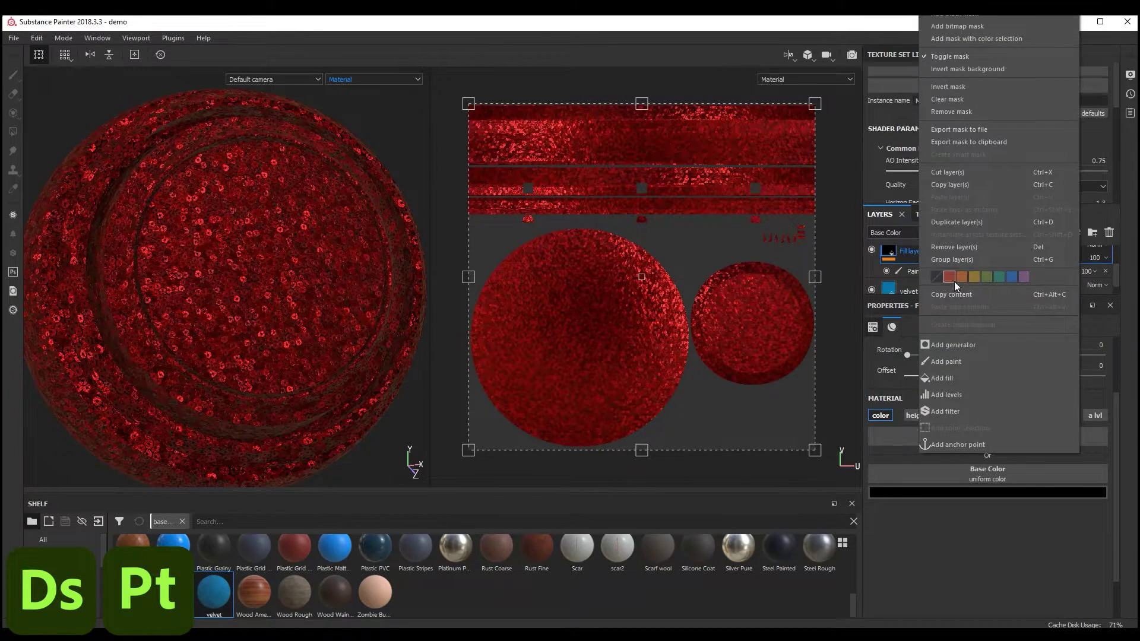
click(958, 443)
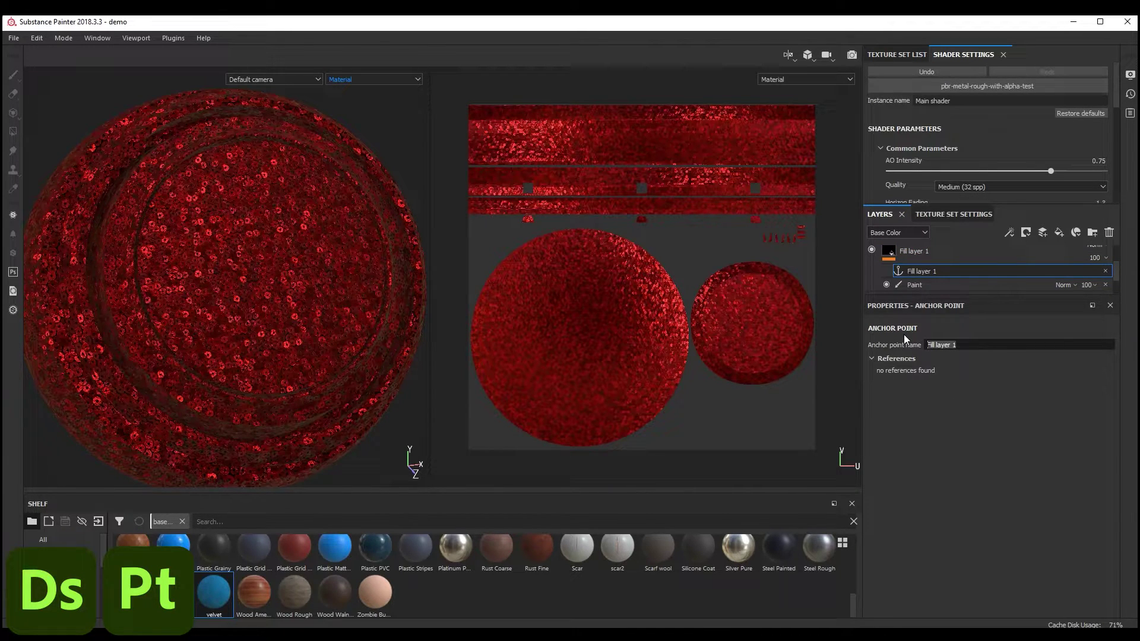
text(mask)
key(Return)
- Link the glitter layer's custom_pattern_mask to the 'mask' anchor point
scroll(936, 255, up, 2)
click(940, 258)
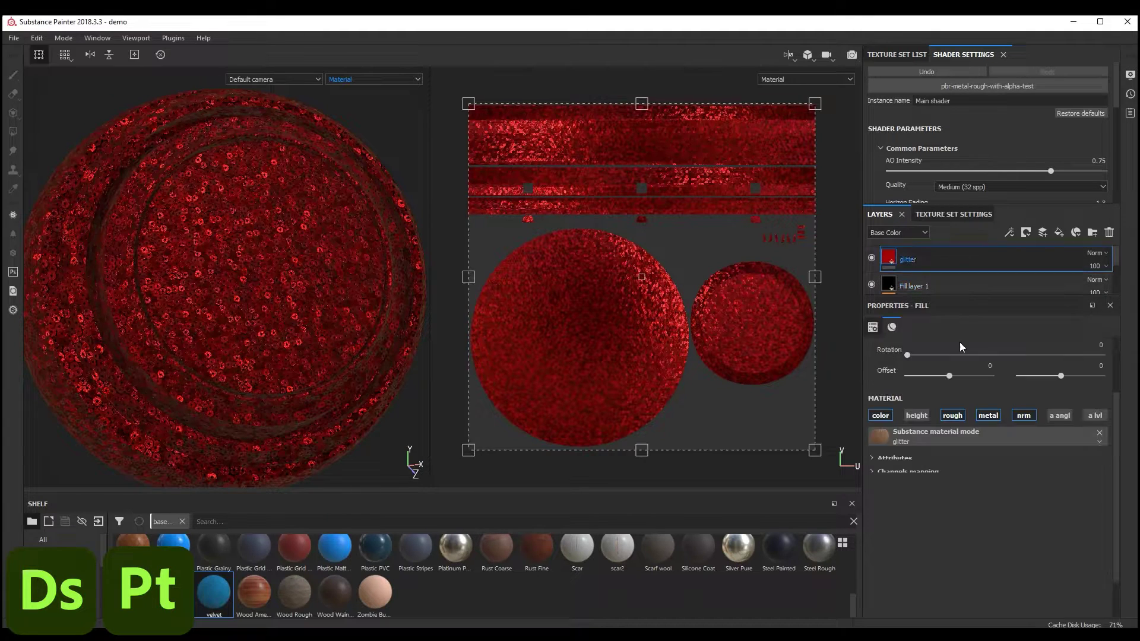
scroll(985, 497, down, 10)
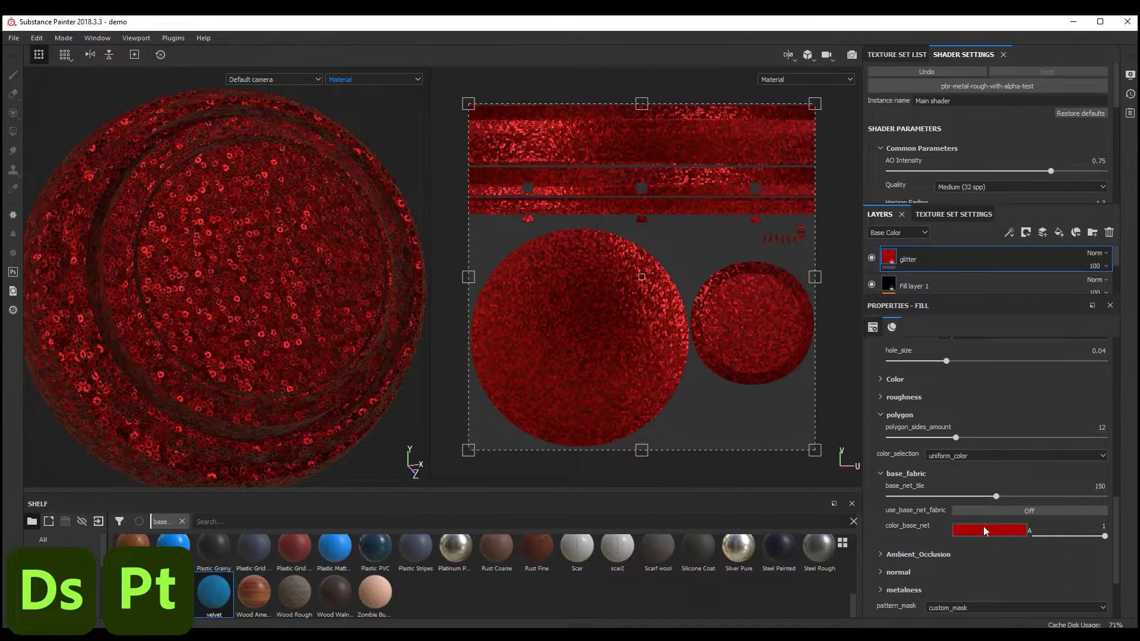
scroll(983, 532, down, 3)
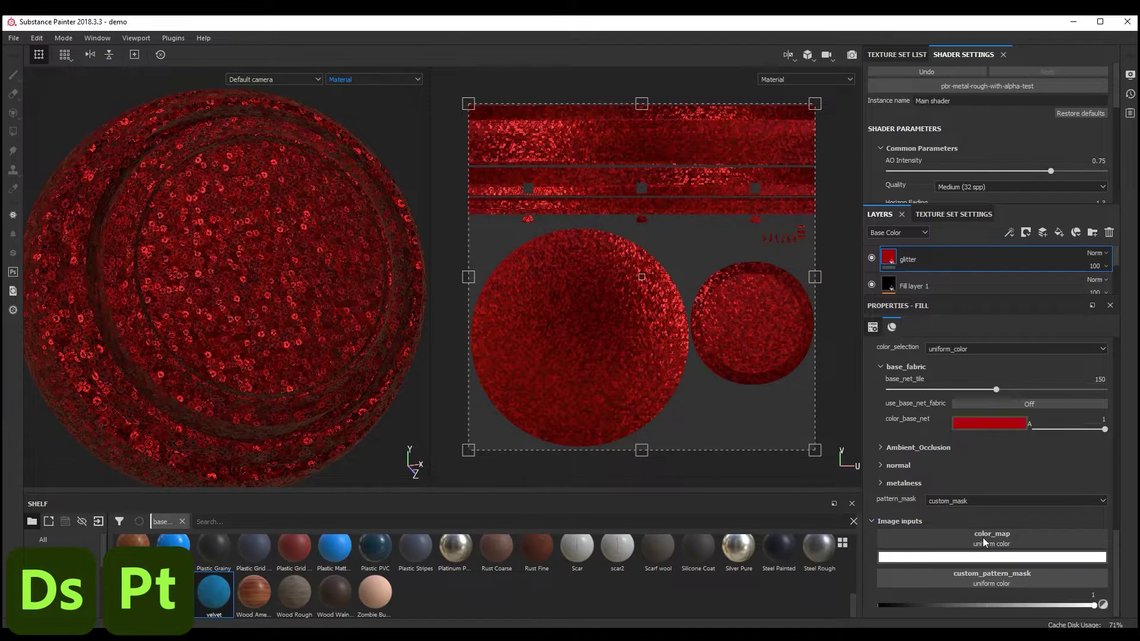
click(986, 550)
click(1052, 408)
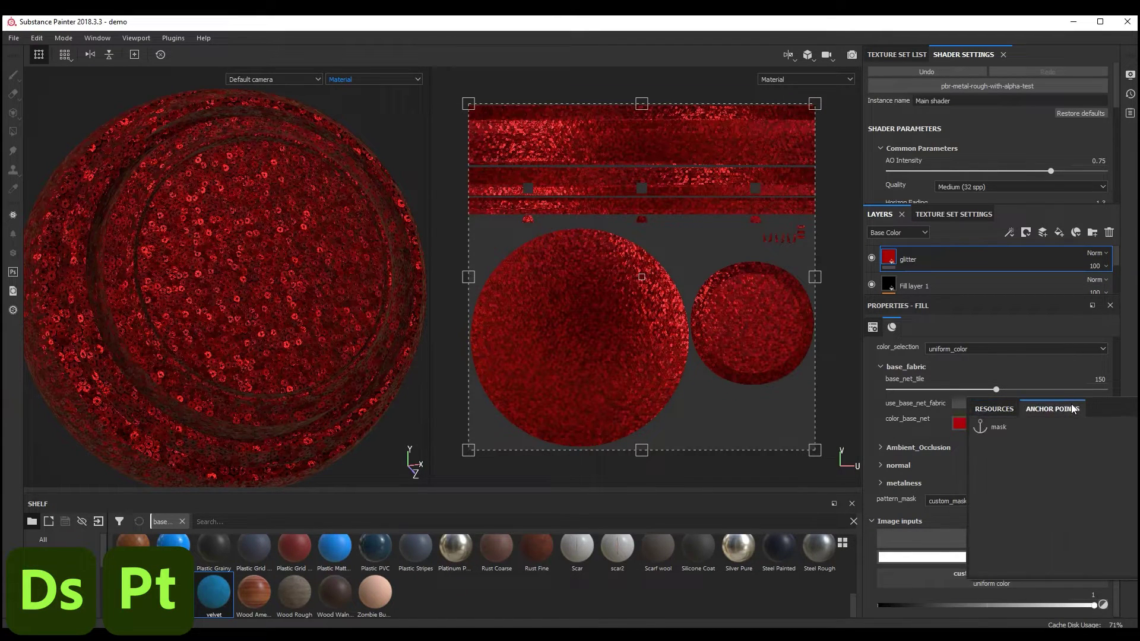
click(1009, 427)
scroll(931, 283, down, 2)
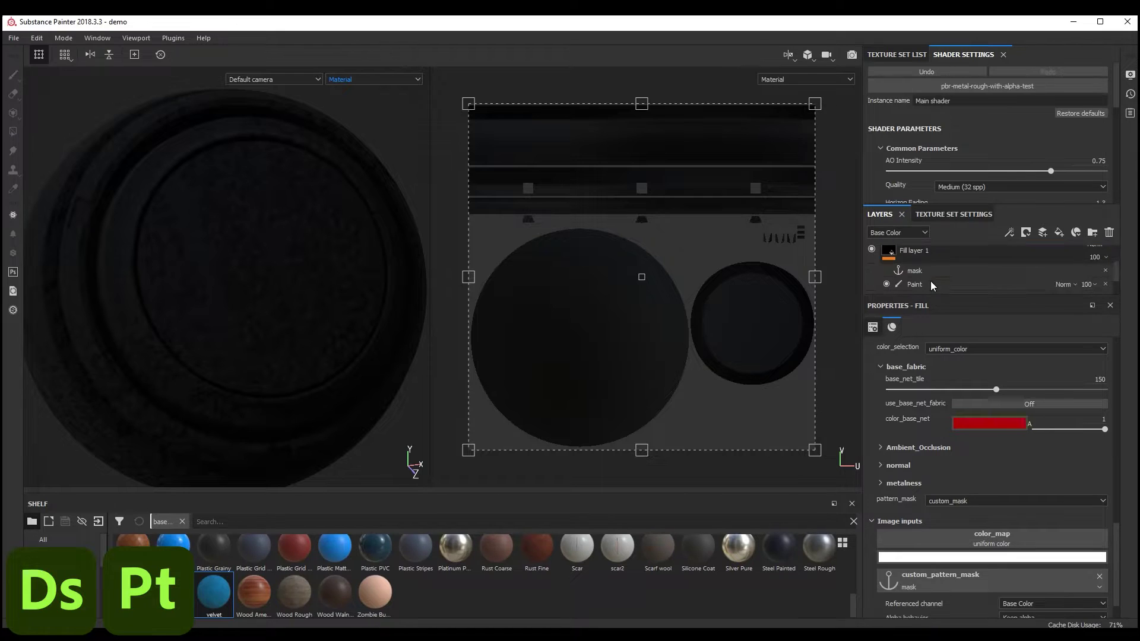
- Brush a spiral across the plate's centre into Fill layer 1's paint mask
click(929, 284)
click(928, 284)
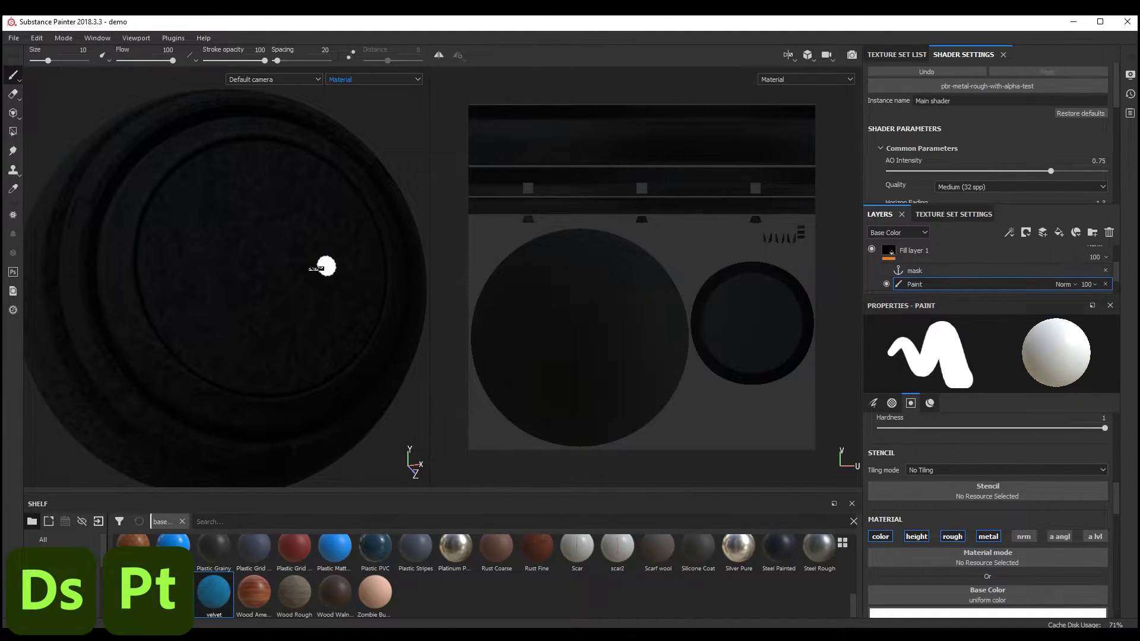
alt+drag(324, 267, 316, 265)
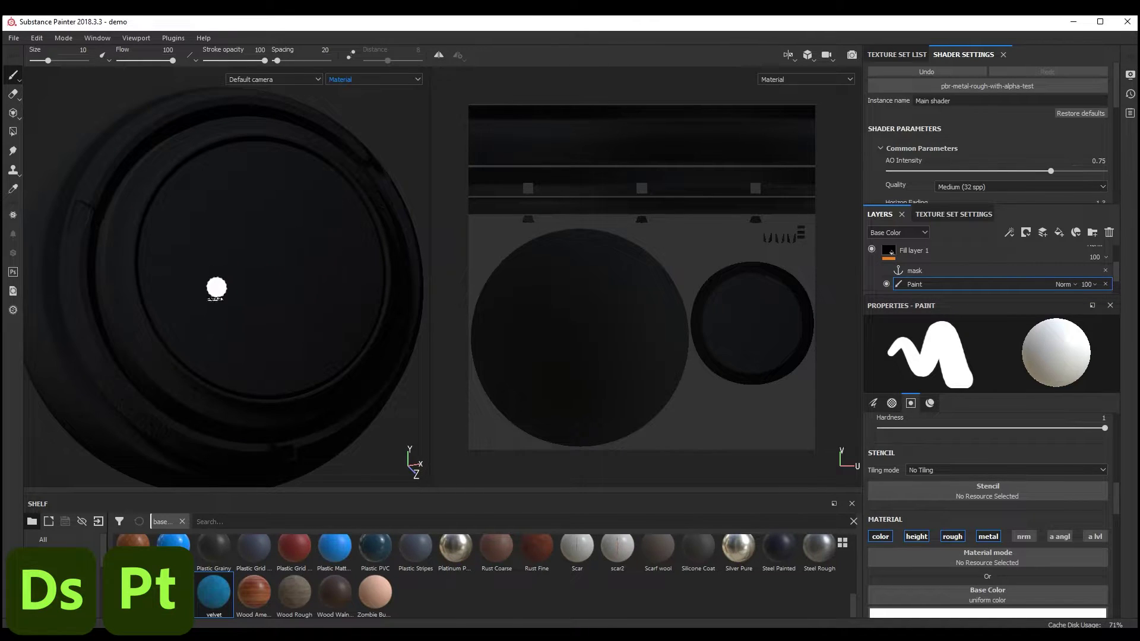
mouse_move(227, 324)
mouse_down()
mouse_move(199, 230)
mouse_move(226, 186)
mouse_move(271, 178)
mouse_up()
mouse_move(331, 213)
mouse_down()
mouse_move(356, 284)
mouse_move(344, 320)
mouse_move(300, 329)
mouse_move(250, 300)
mouse_move(242, 264)
mouse_move(267, 219)
mouse_move(310, 239)
mouse_move(320, 258)
mouse_move(291, 262)
mouse_up()
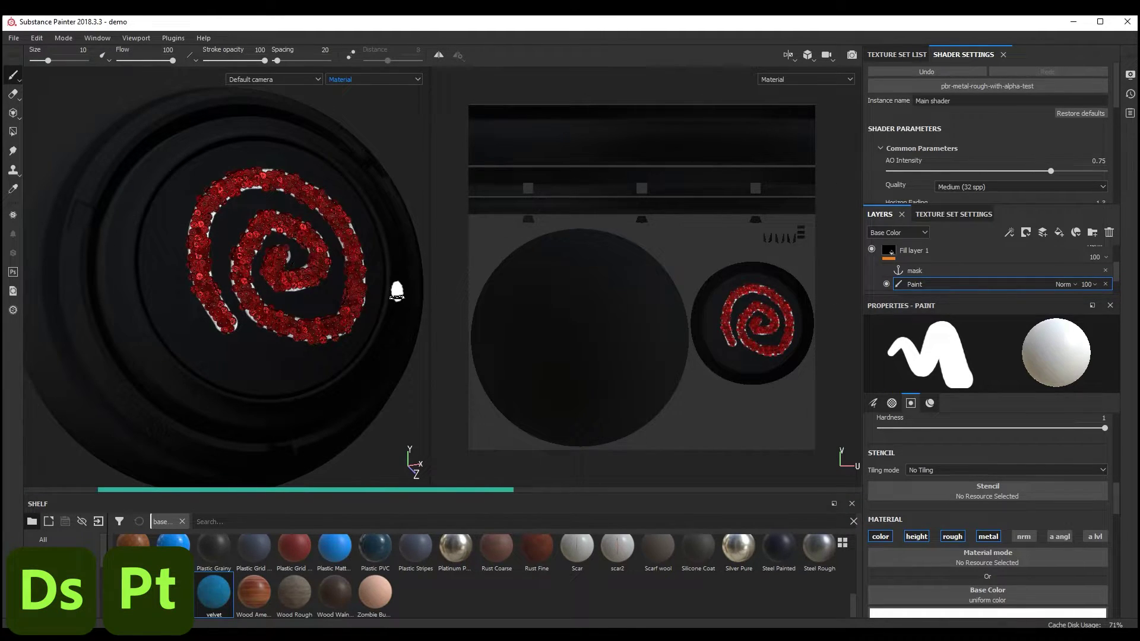
- Hide Fill layer 1 and inspect the red spiral over the blue velvet plate
click(871, 249)
mouse_move(315, 280)
alt+mouse_down()
mouse_move(275, 301)
mouse_move(315, 285)
mouse_move(293, 278)
alt+mouse_up()
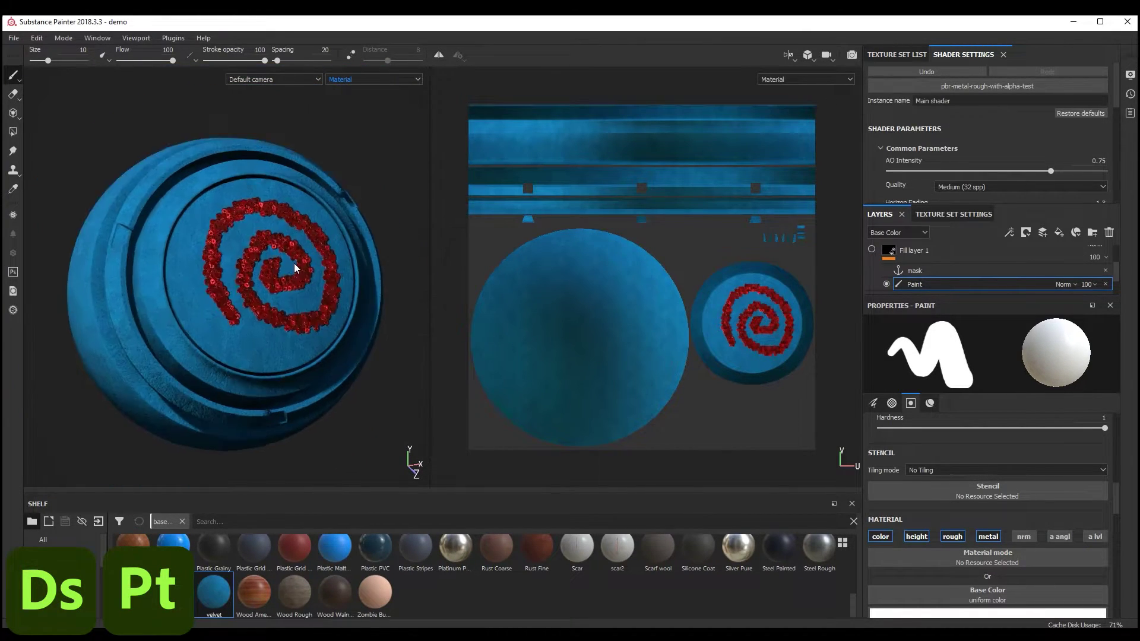
scroll(294, 262, up, 5)
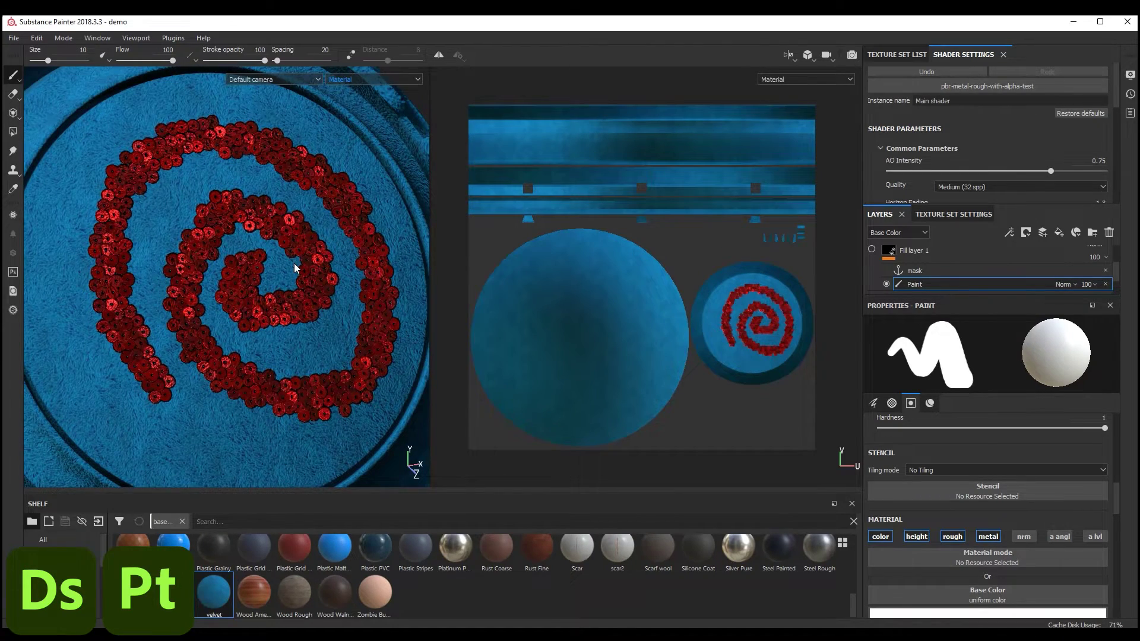
mouse_move(295, 267)
alt+mouse_down()
mouse_move(285, 262)
mouse_move(275, 277)
alt+mouse_up()
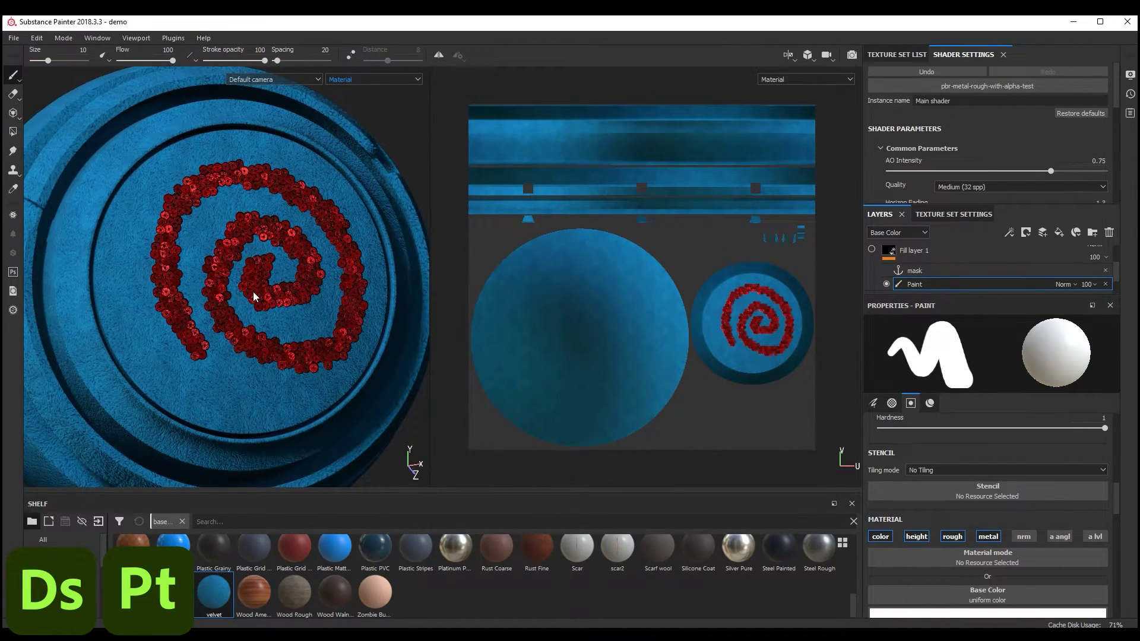
scroll(977, 279, up, 2)
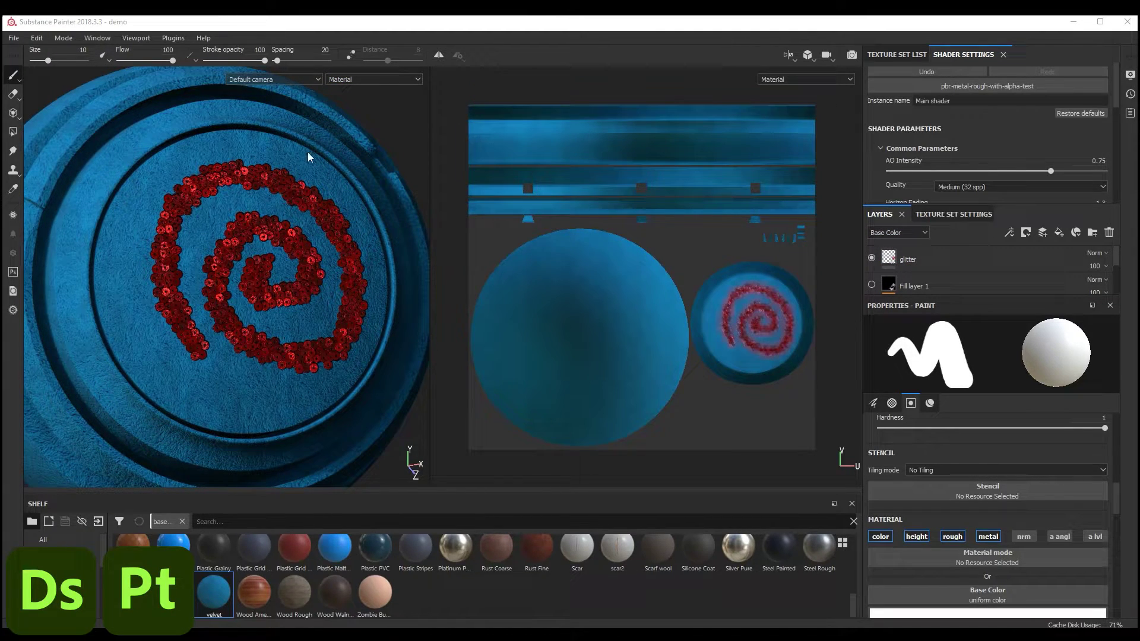
- Check the sequins in the Normal viewport and layer channel, then return to Material view
click(359, 84)
click(351, 140)
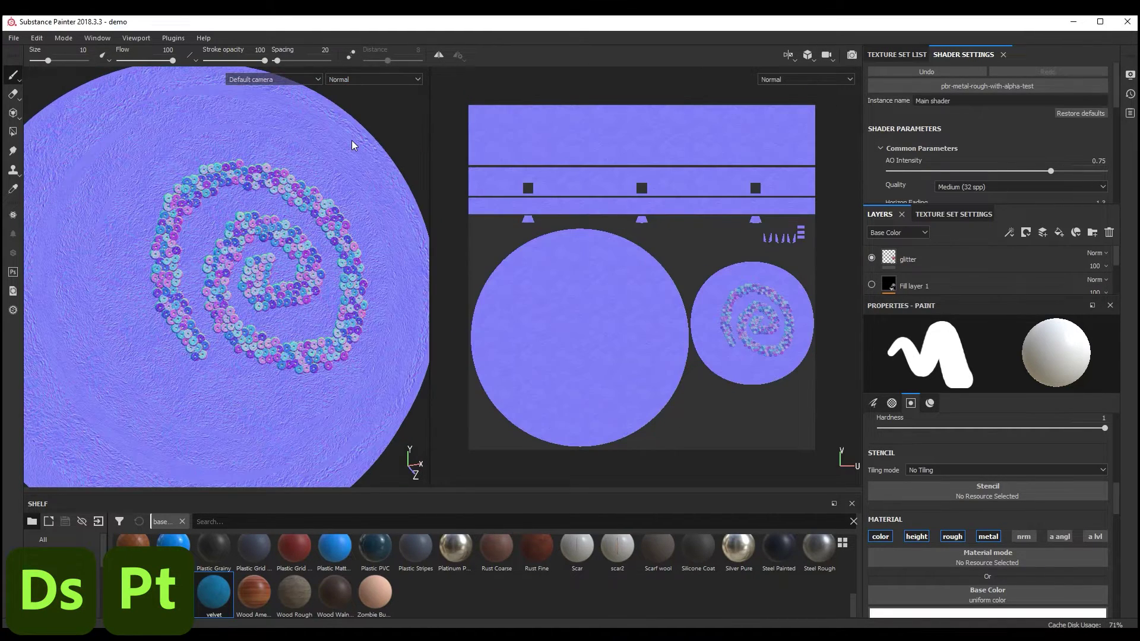
click(913, 232)
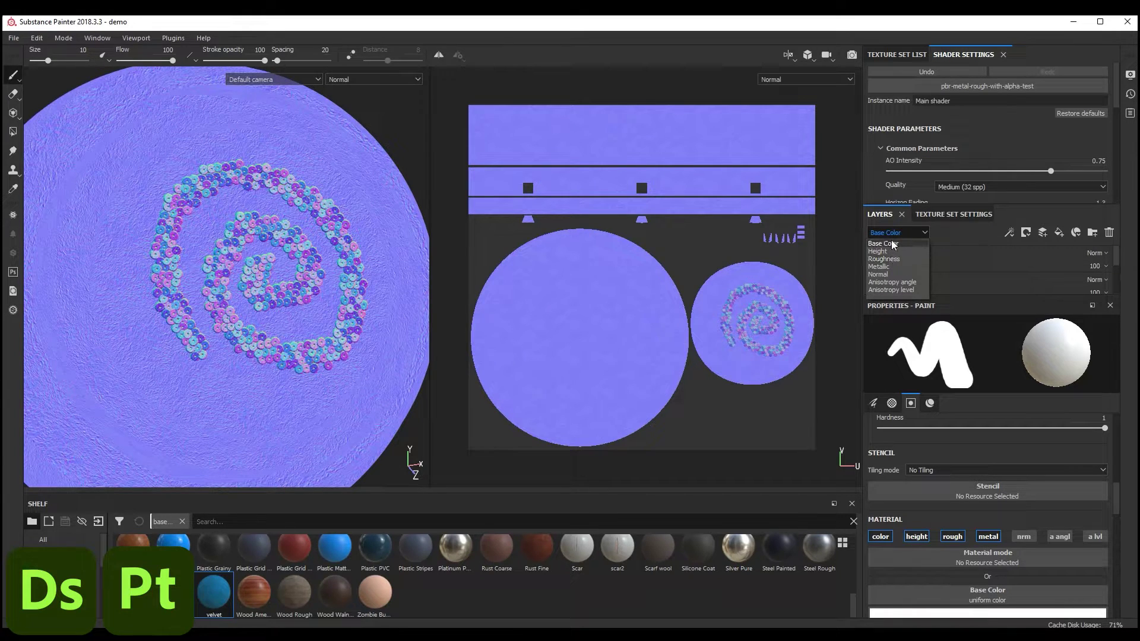
click(879, 274)
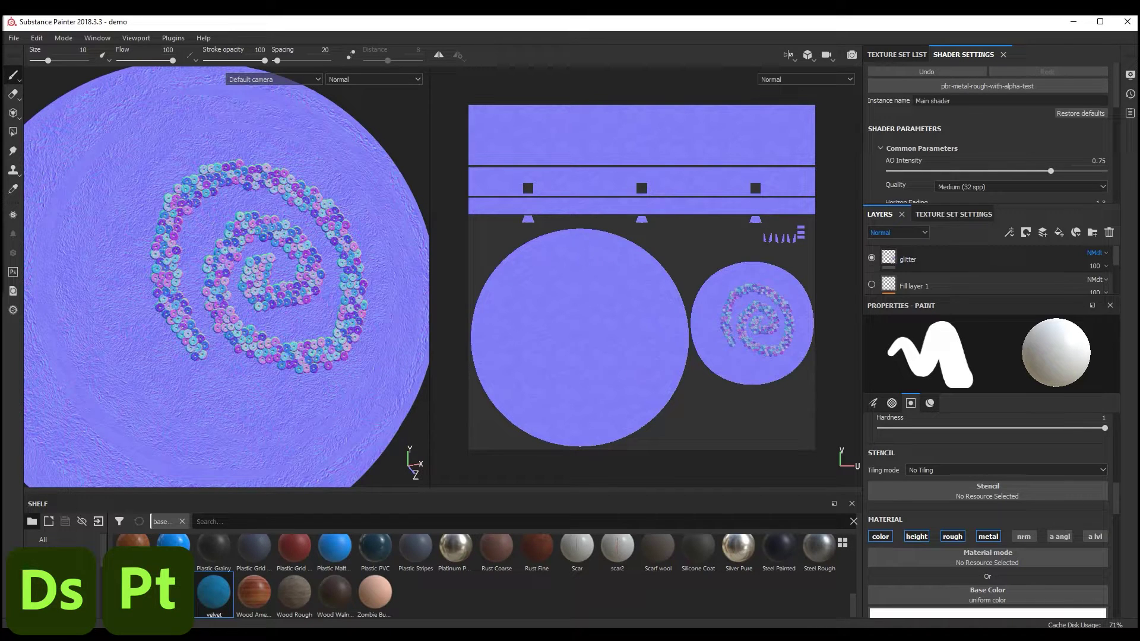
click(402, 79)
click(381, 97)
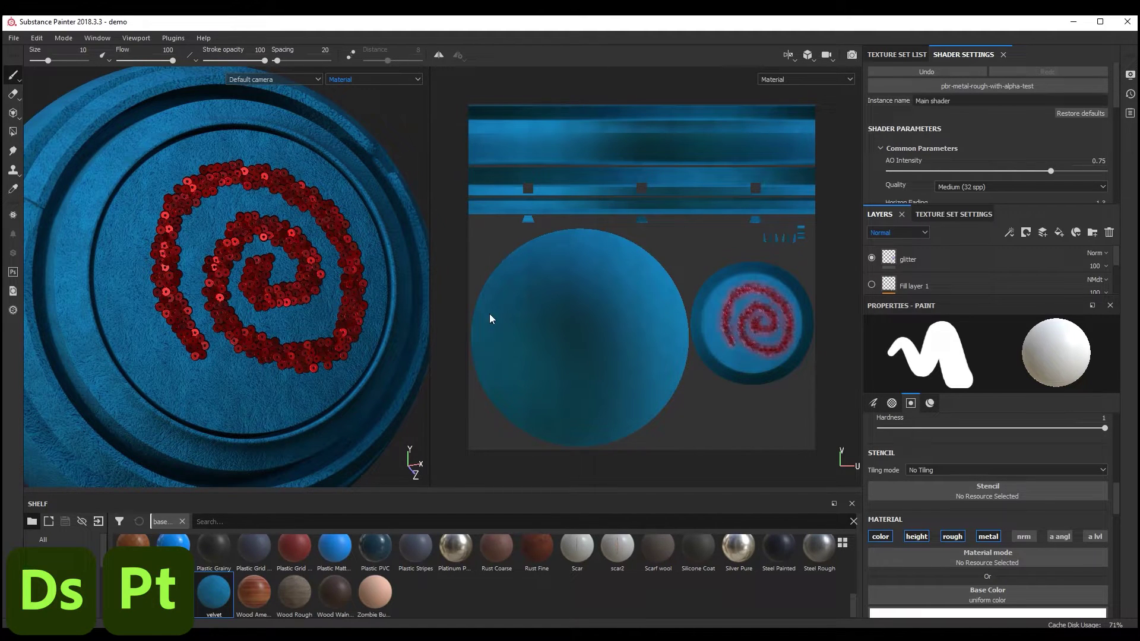
scroll(998, 268, down, 2)
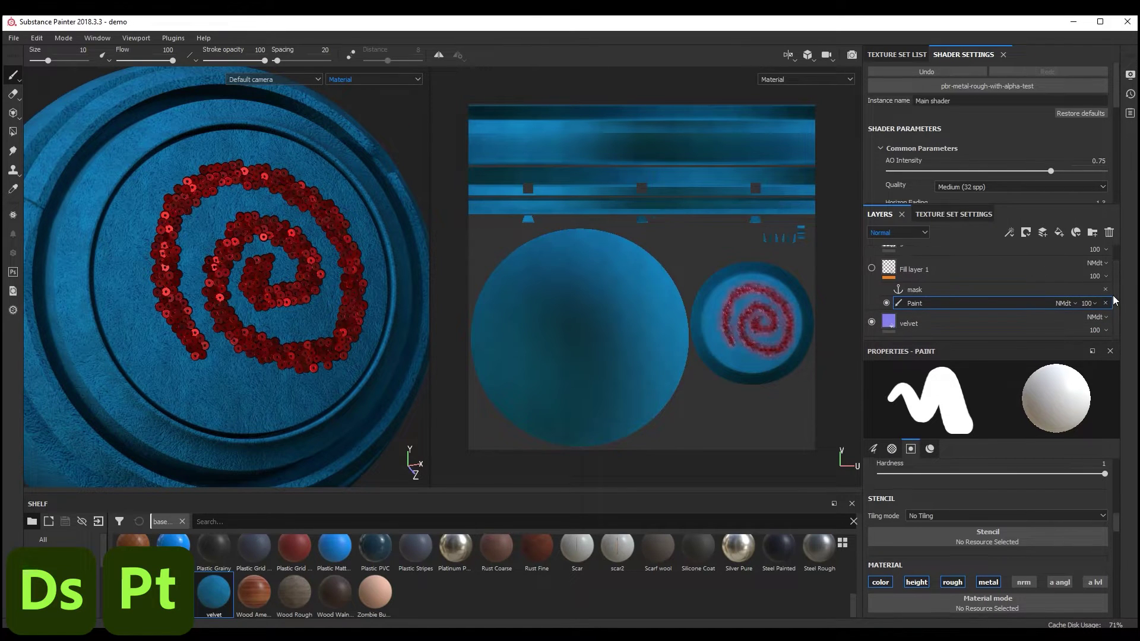
- Replace the mask's Paint sublayer with a fill effect, keeping the mask anchor above it
click(1106, 302)
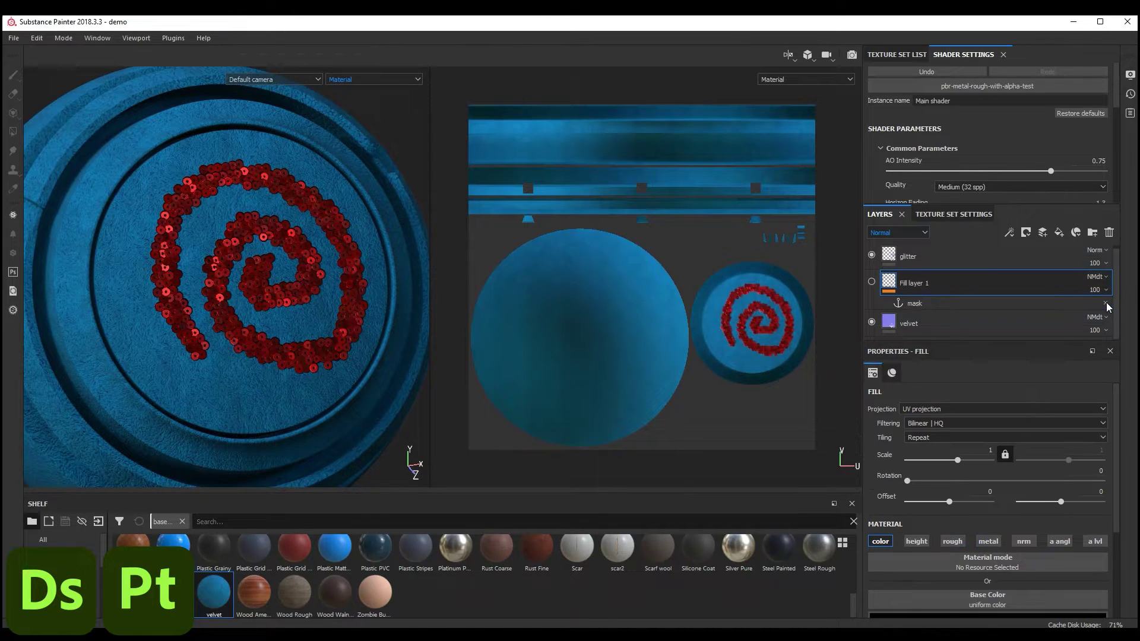
right_click(922, 283)
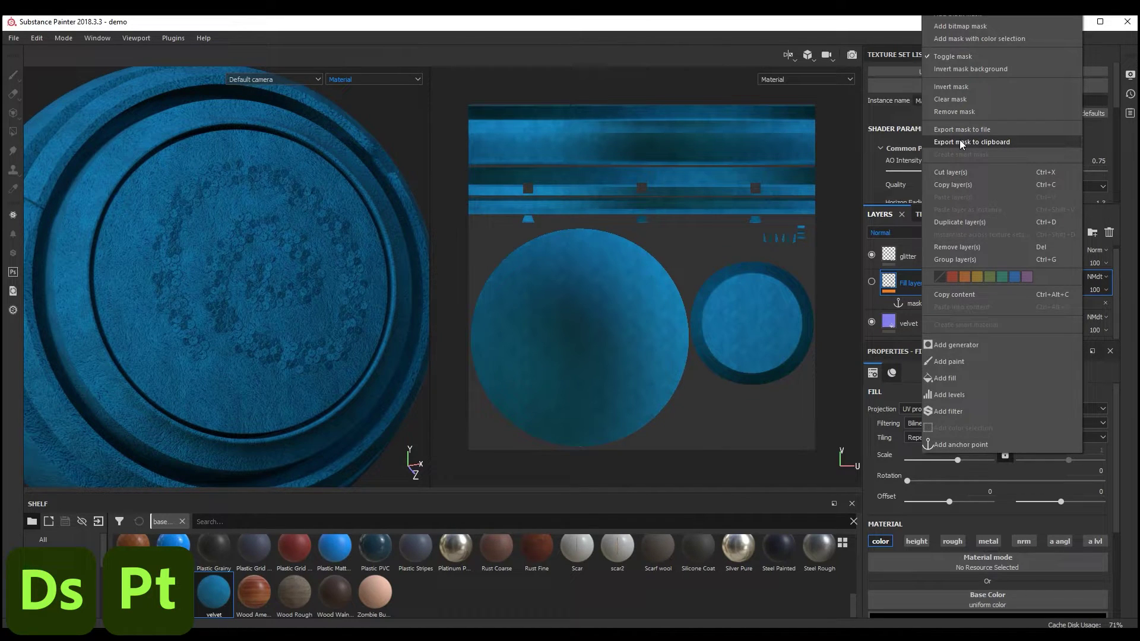
click(934, 378)
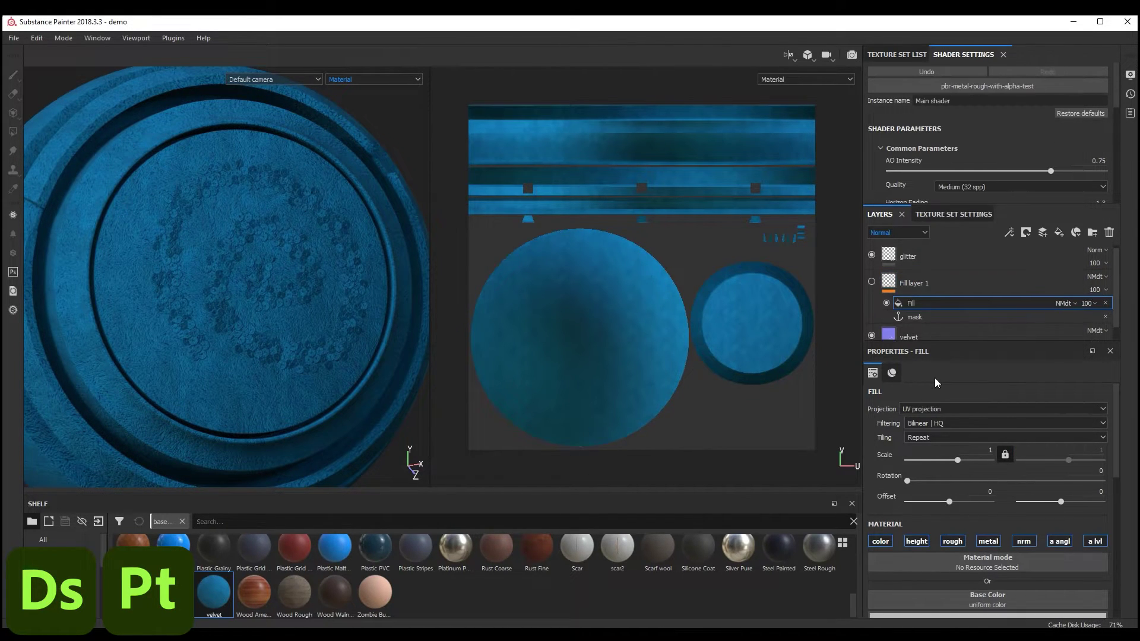
drag(921, 315, 920, 300)
- Use the Logo Substance alpha, found by searching 'logo', as the fill's Base Color
click(920, 316)
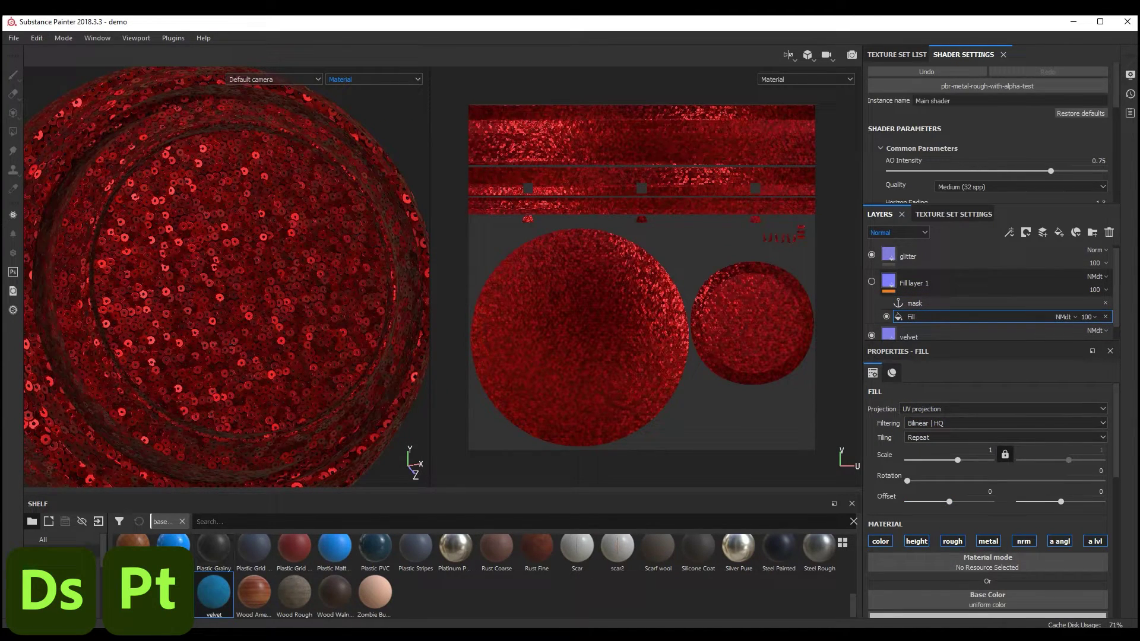
click(66, 563)
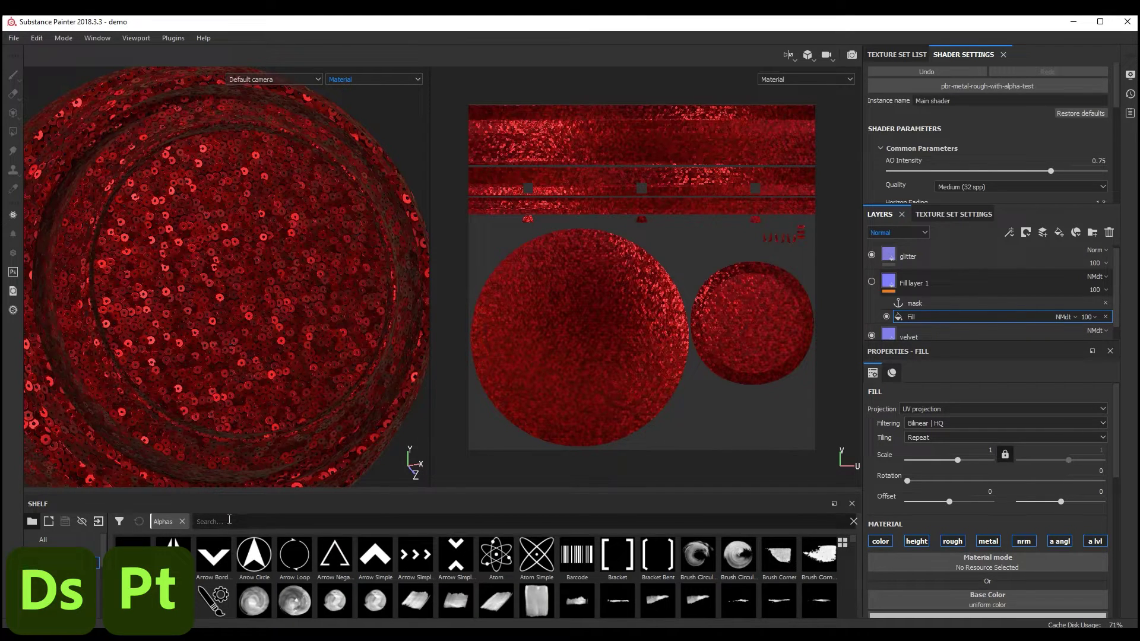
click(229, 520)
text(logo)
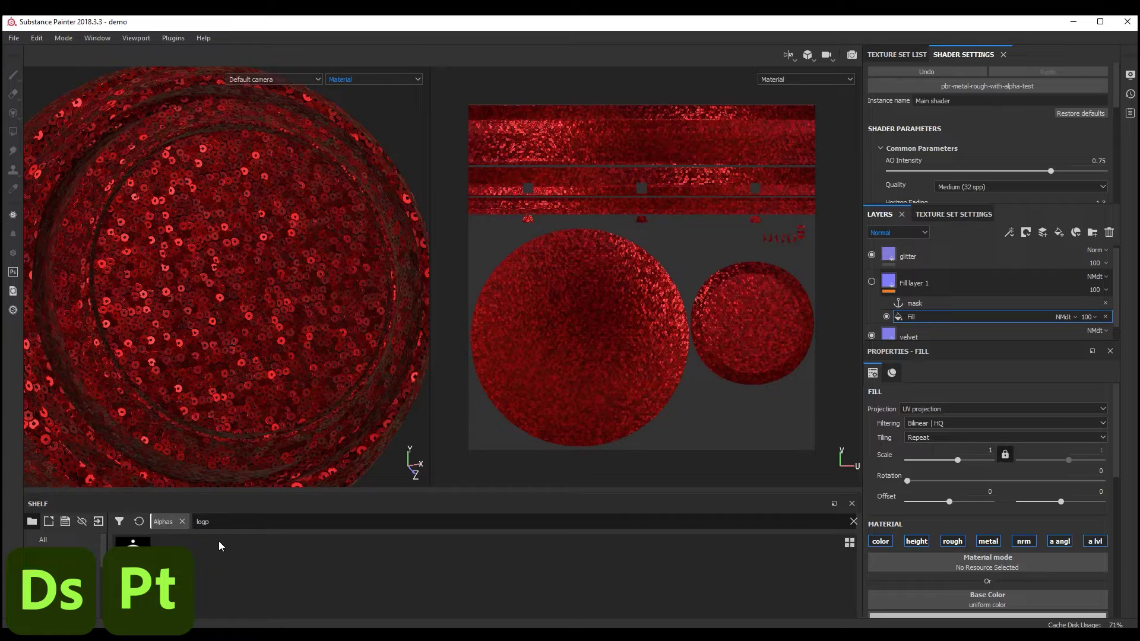
key(BackSpace)
text(o)
drag(254, 555, 1035, 605)
- Disable the fill's height, roughness, metallic and normal channels
click(916, 541)
click(952, 541)
click(987, 541)
click(1034, 542)
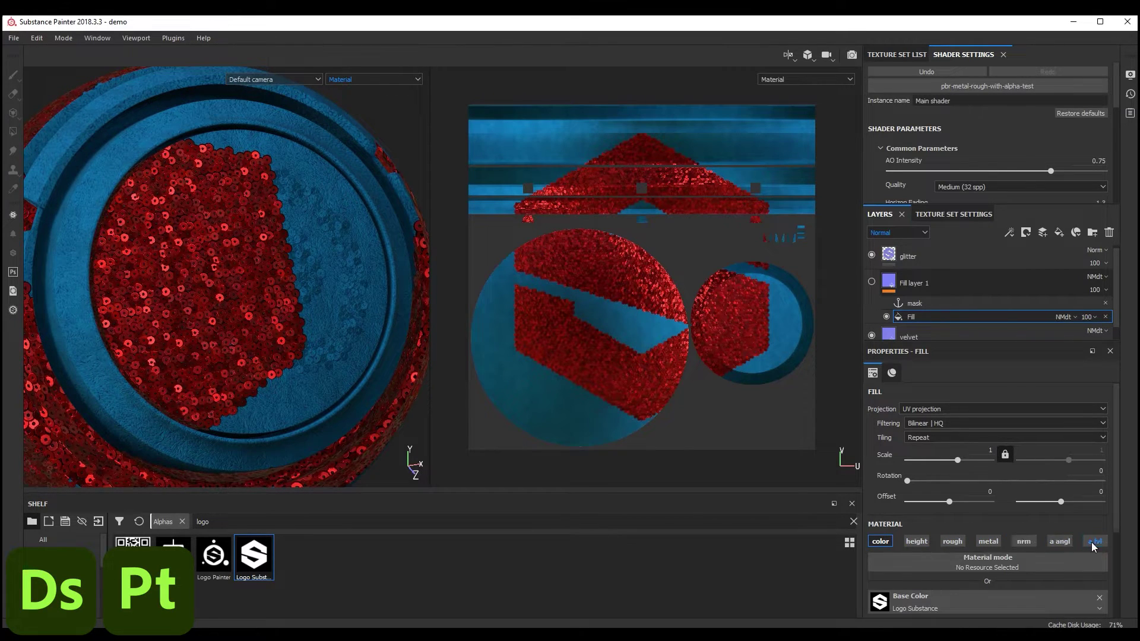
- Disable anisotropy level; set logo scale 4, tiling None, offsets 0.32 and -0.13
click(1092, 542)
key(Return)
click(967, 440)
click(941, 445)
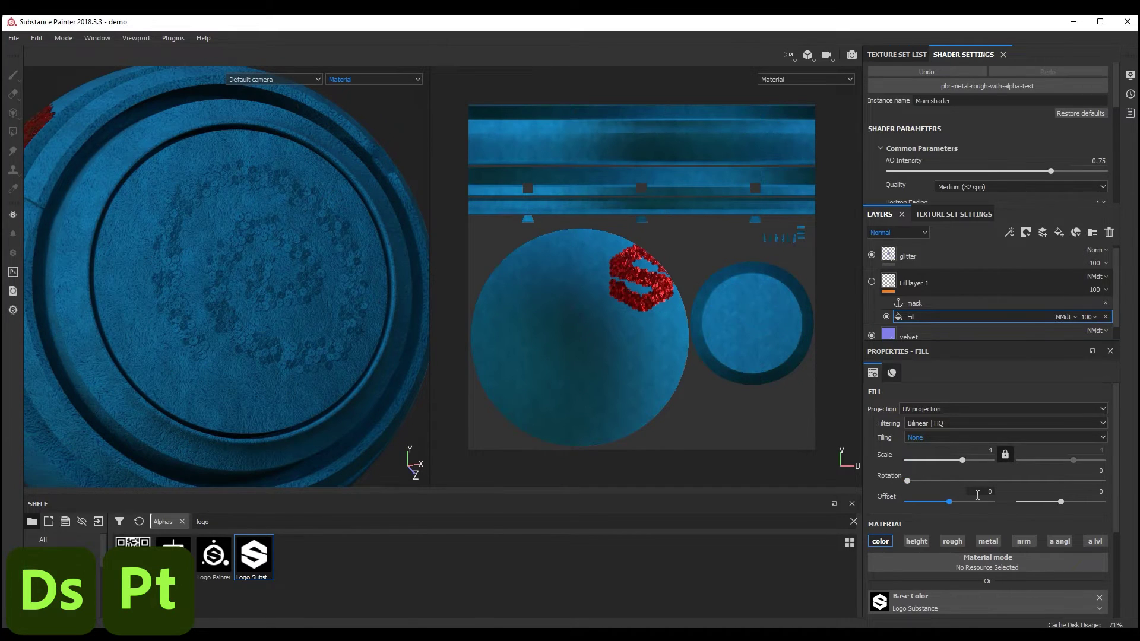
click(980, 493)
click(1091, 492)
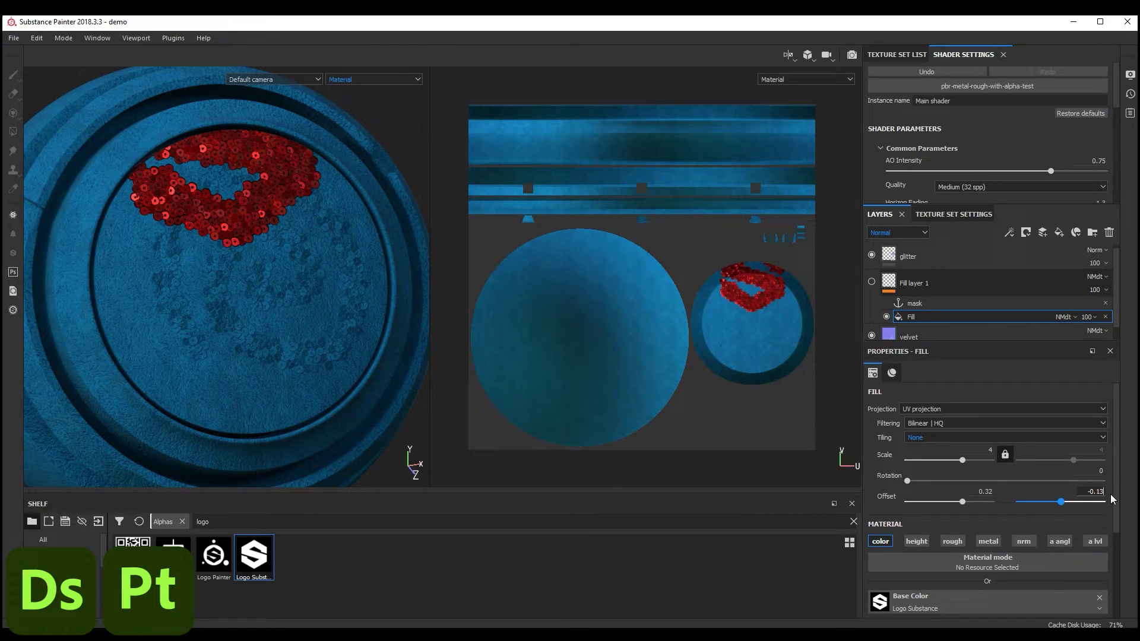
text(-0.13)
key(Return)
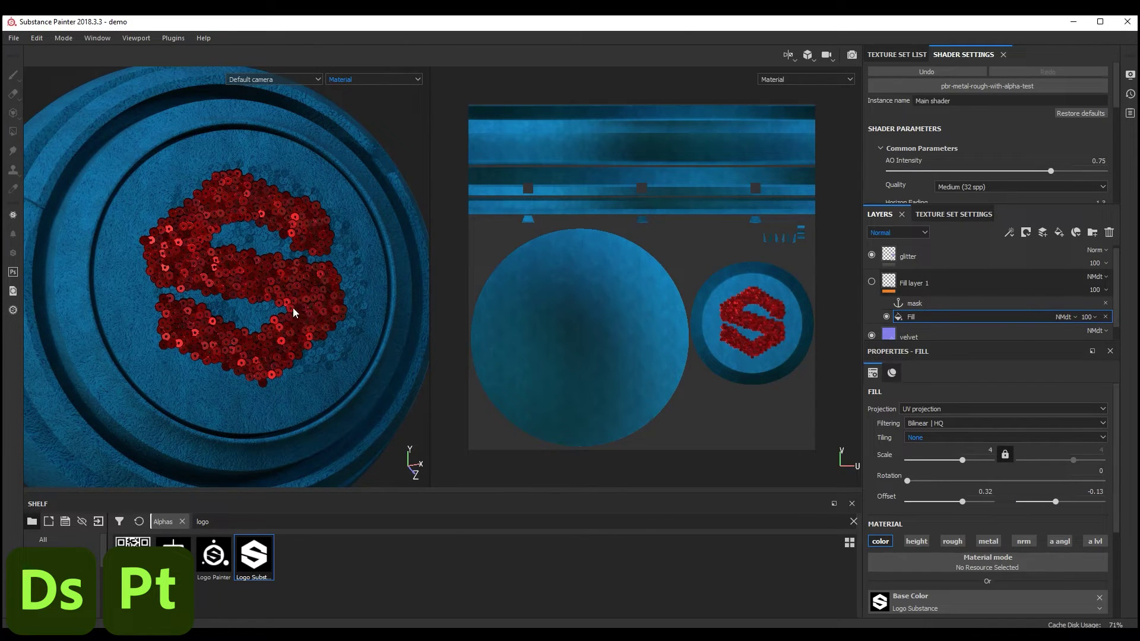
- Change the texture set size from 2048 to 4096 in Texture Set Settings
click(955, 211)
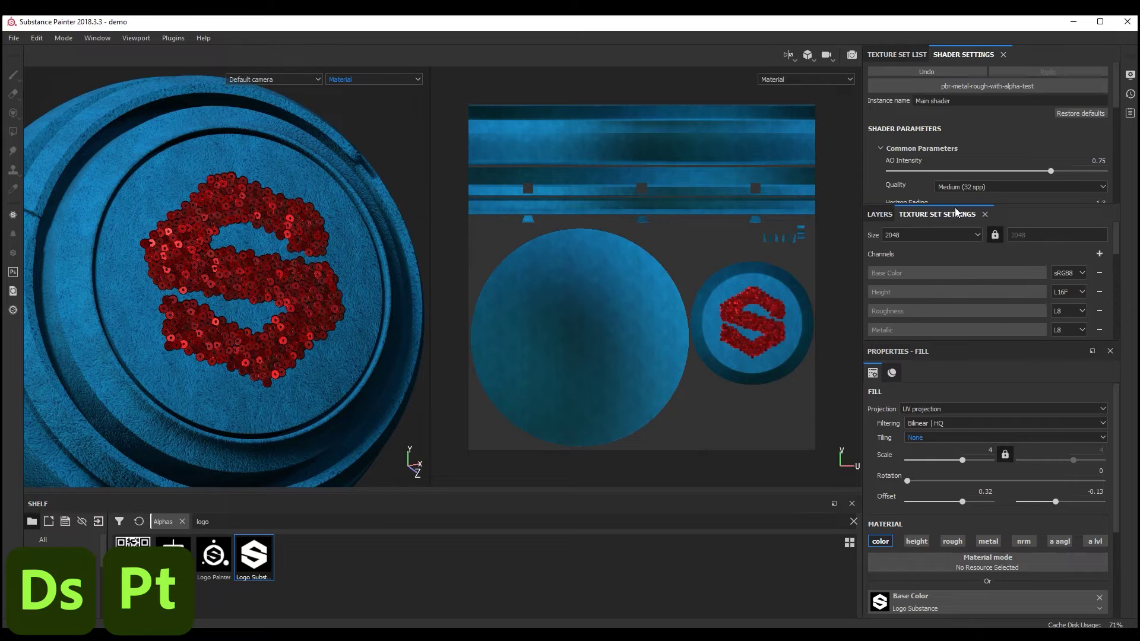
click(960, 235)
click(919, 284)
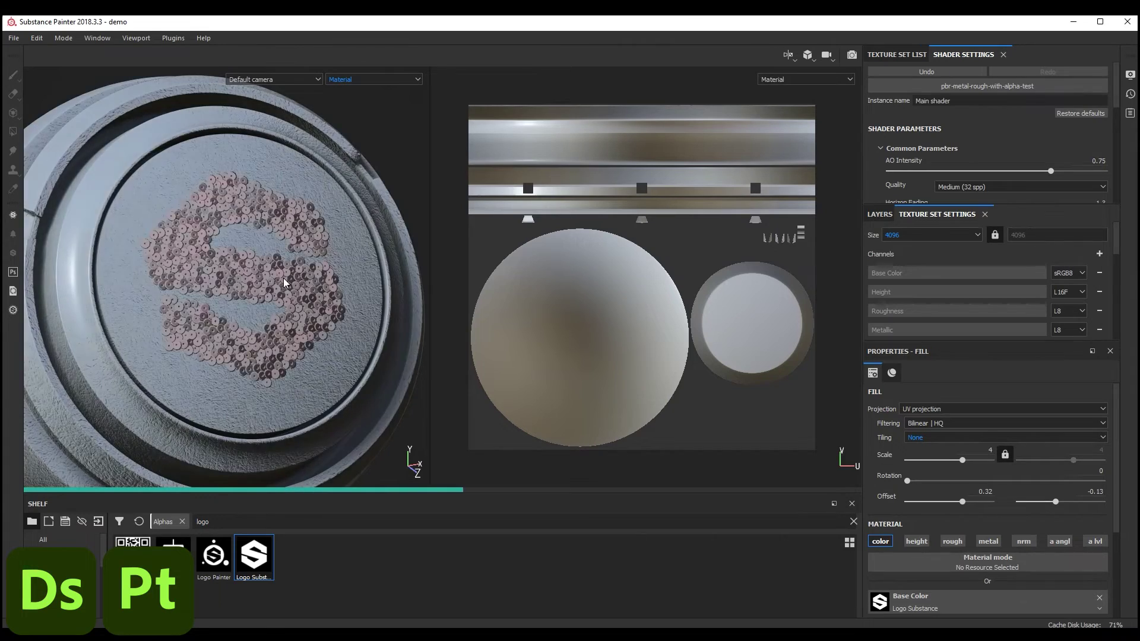
mouse_move(284, 278)
alt+mouse_down()
mouse_move(323, 289)
mouse_move(306, 249)
mouse_move(291, 272)
alt+mouse_up()
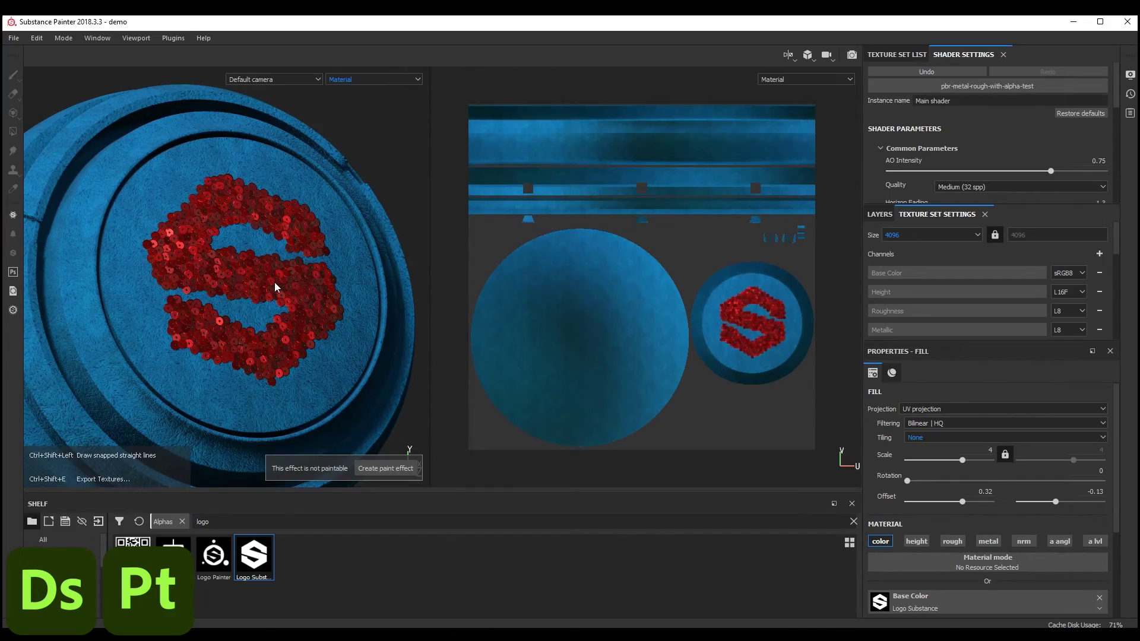